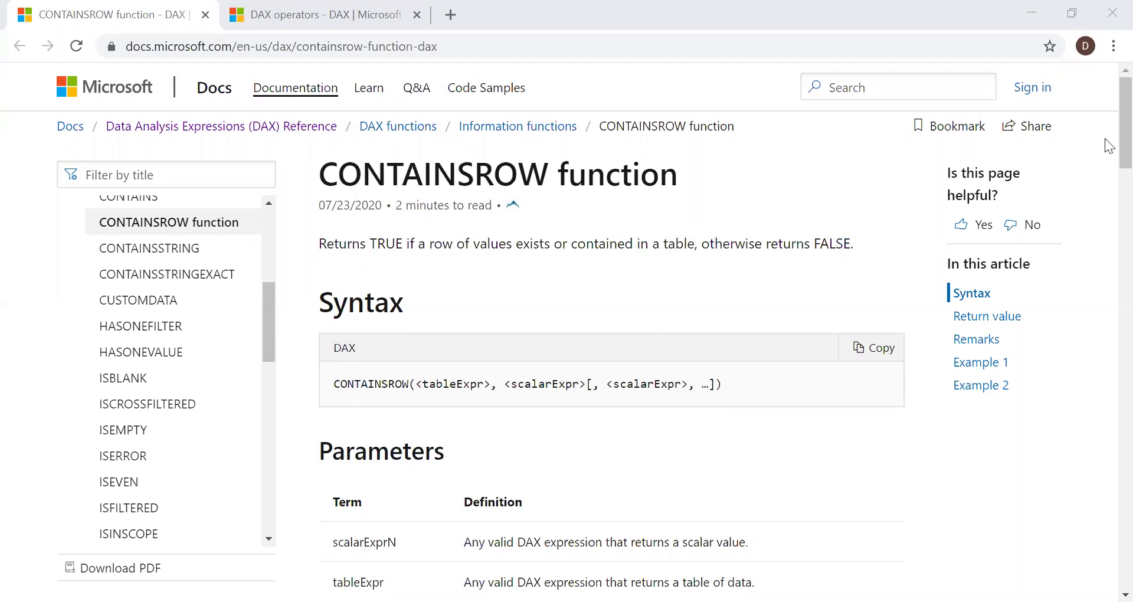
Scroll the DAX operators page and highlight the IN operator in the first example query
{"action": "scroll", "coordinate": [469, 254], "scroll_direction": "down", "scroll_amount": 2}
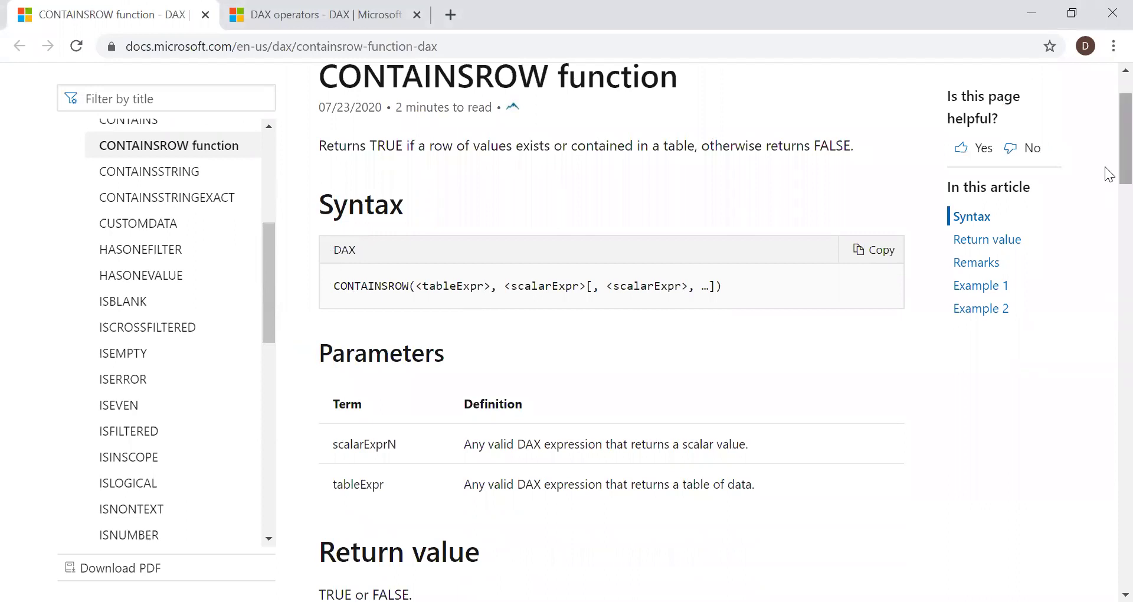
{"action": "scroll", "coordinate": [1105, 188], "scroll_direction": "down", "scroll_amount": 2}
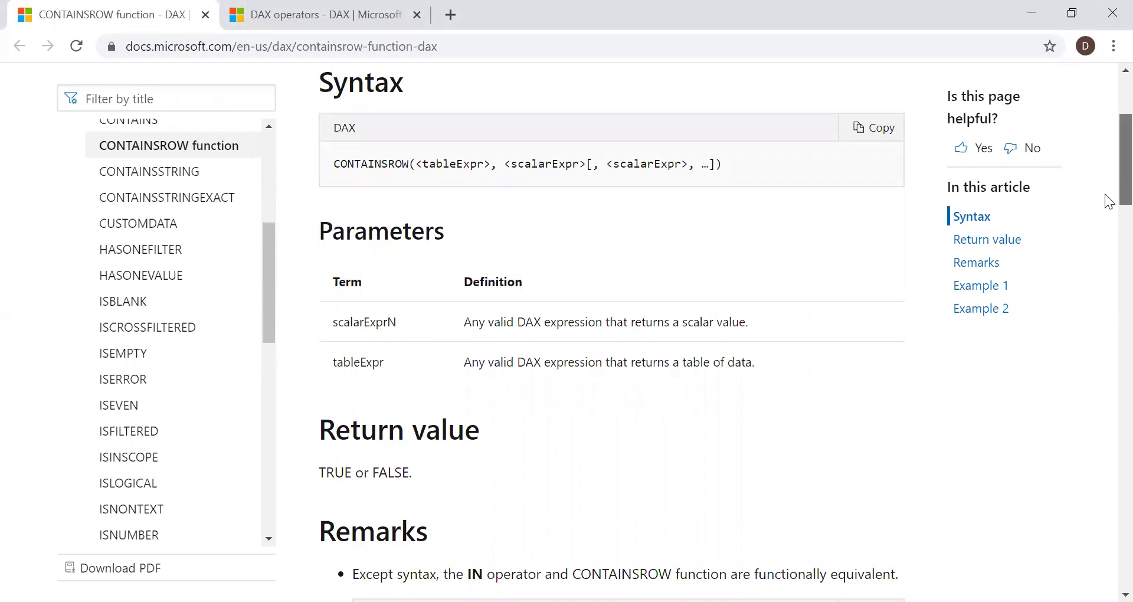
{"action": "scroll", "coordinate": [1106, 210], "scroll_direction": "down", "scroll_amount": 3}
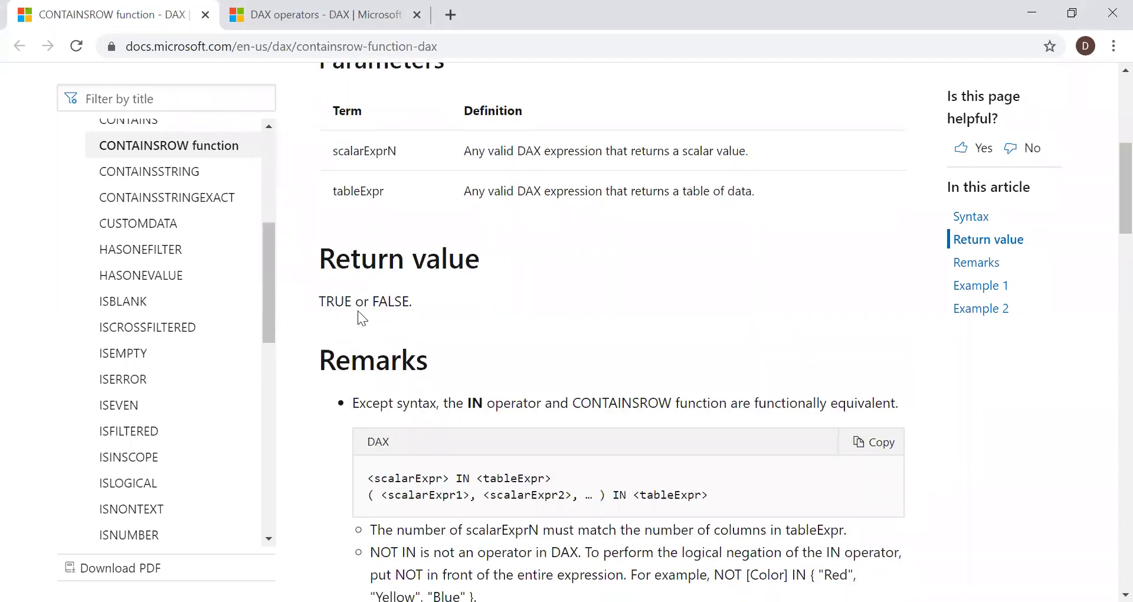
{"action": "scroll", "coordinate": [1109, 211], "scroll_direction": "down", "scroll_amount": 7}
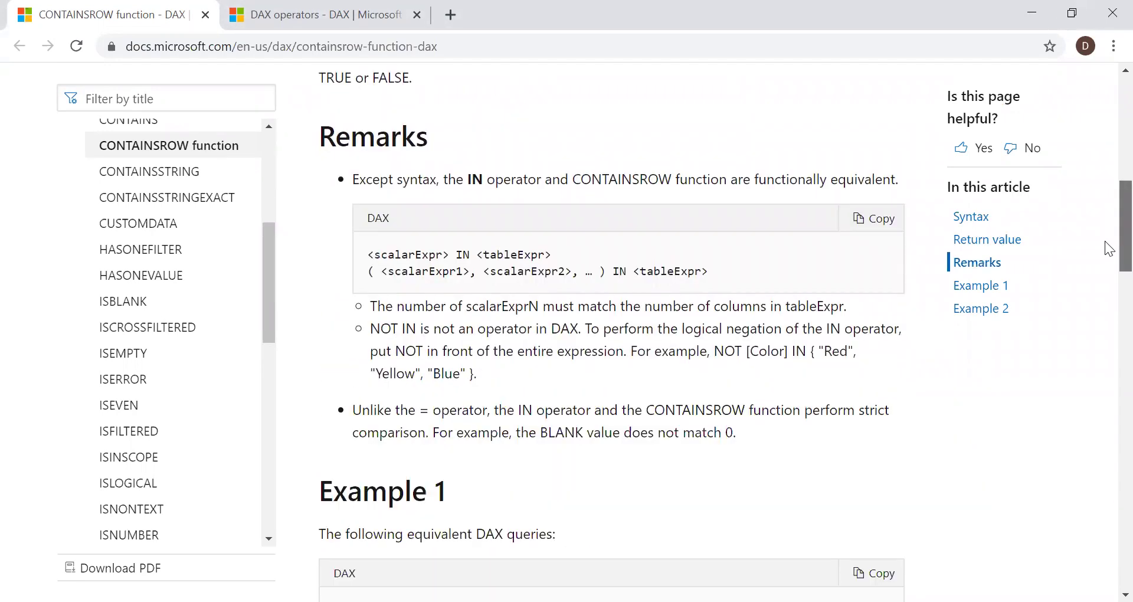
{"action": "scroll", "coordinate": [1109, 290], "scroll_direction": "down", "scroll_amount": 3}
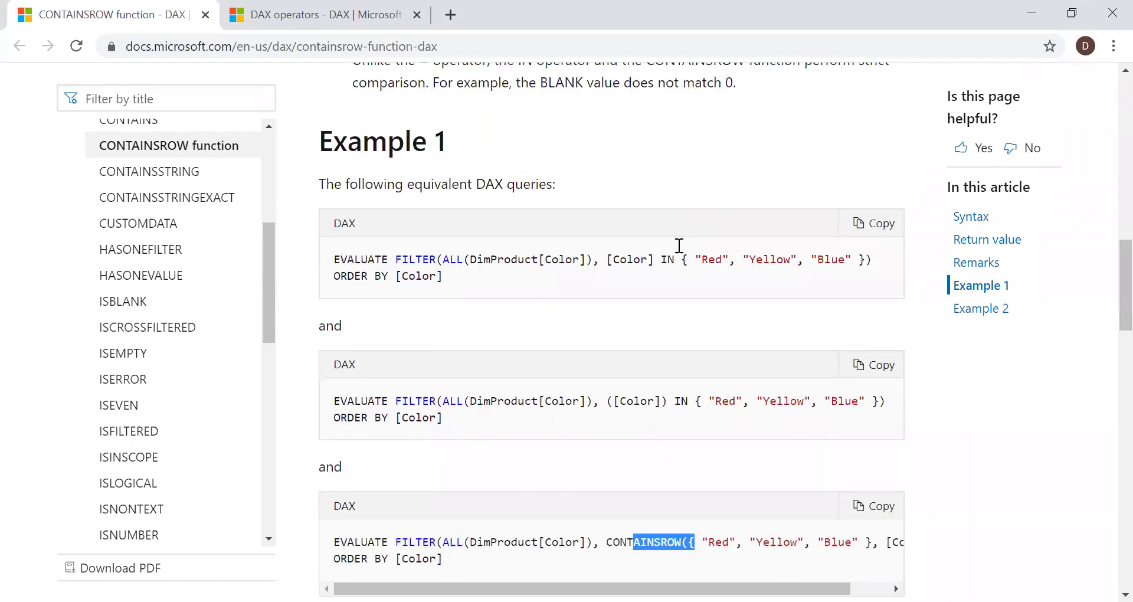
{"action": "double_click", "coordinate": [672, 260]}
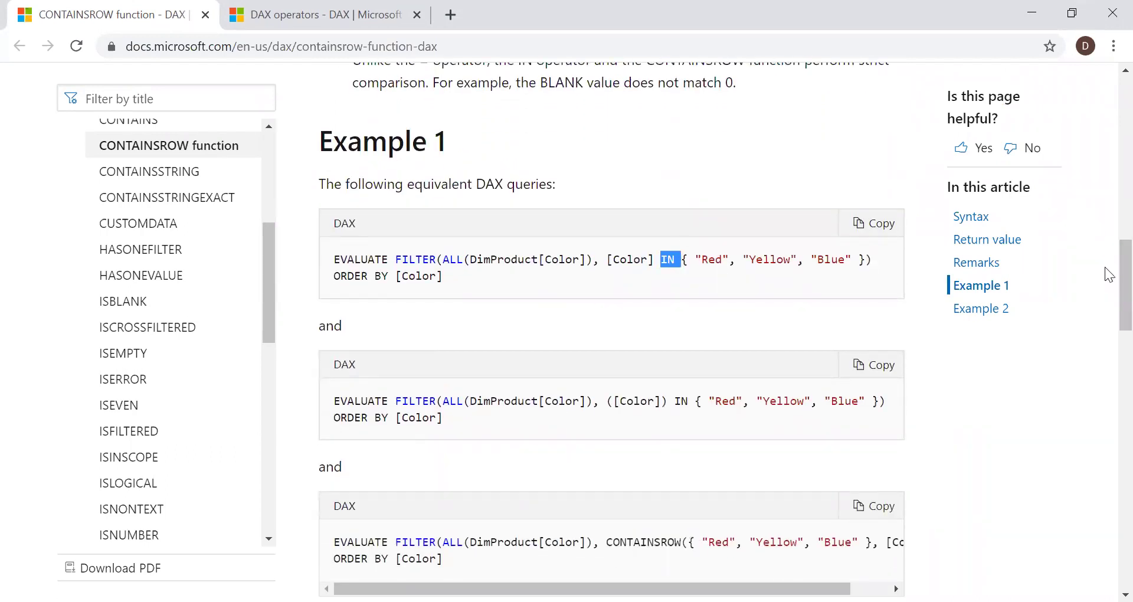
{"action": "scroll", "coordinate": [1107, 304], "scroll_direction": "down", "scroll_amount": 3}
{"action": "scroll", "coordinate": [1109, 313], "scroll_direction": "down", "scroll_amount": 2}
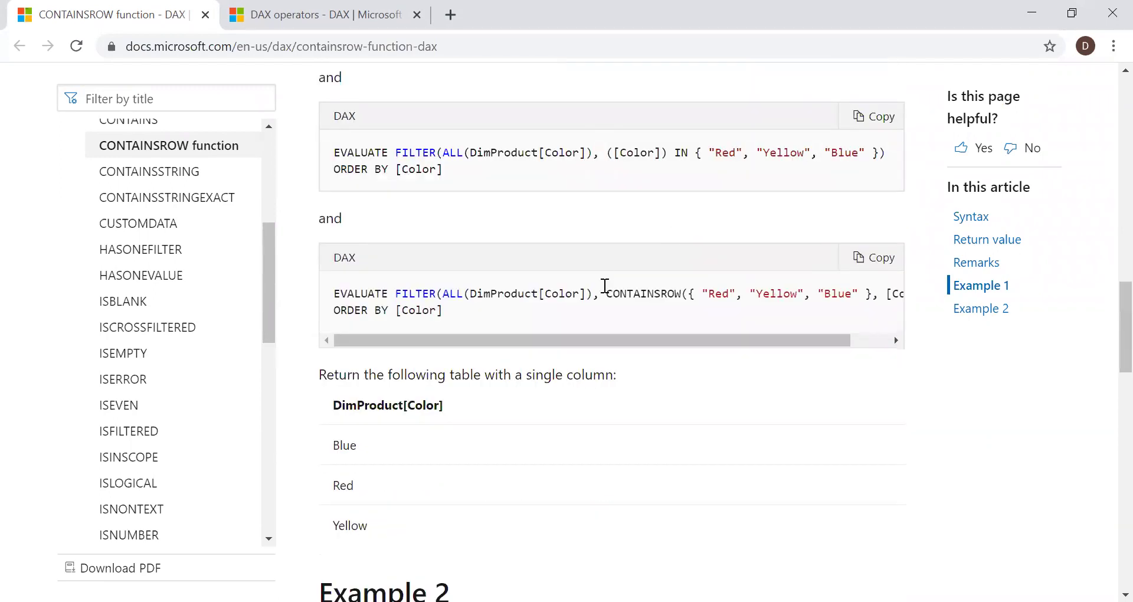
{"action": "left_click_drag", "start_coordinate": [606, 293], "coordinate": [694, 294]}
Highlight &&, AND, ||, OR and IN in the Logical operators table
{"action": "scroll", "coordinate": [1109, 396], "scroll_direction": "down", "scroll_amount": 7}
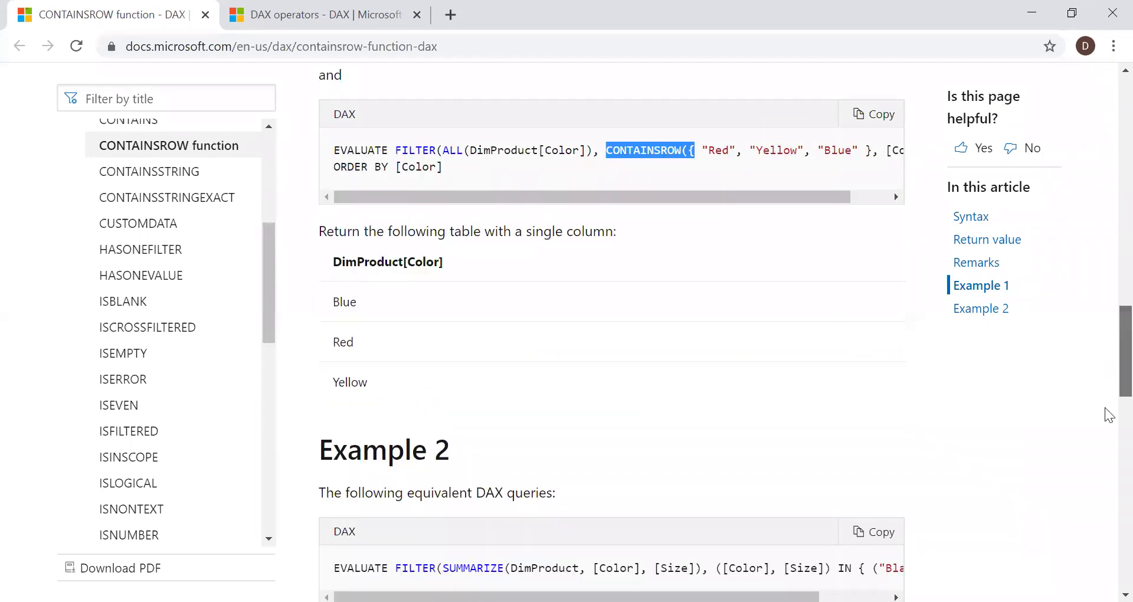
{"action": "scroll", "coordinate": [1108, 469], "scroll_direction": "down", "scroll_amount": 5}
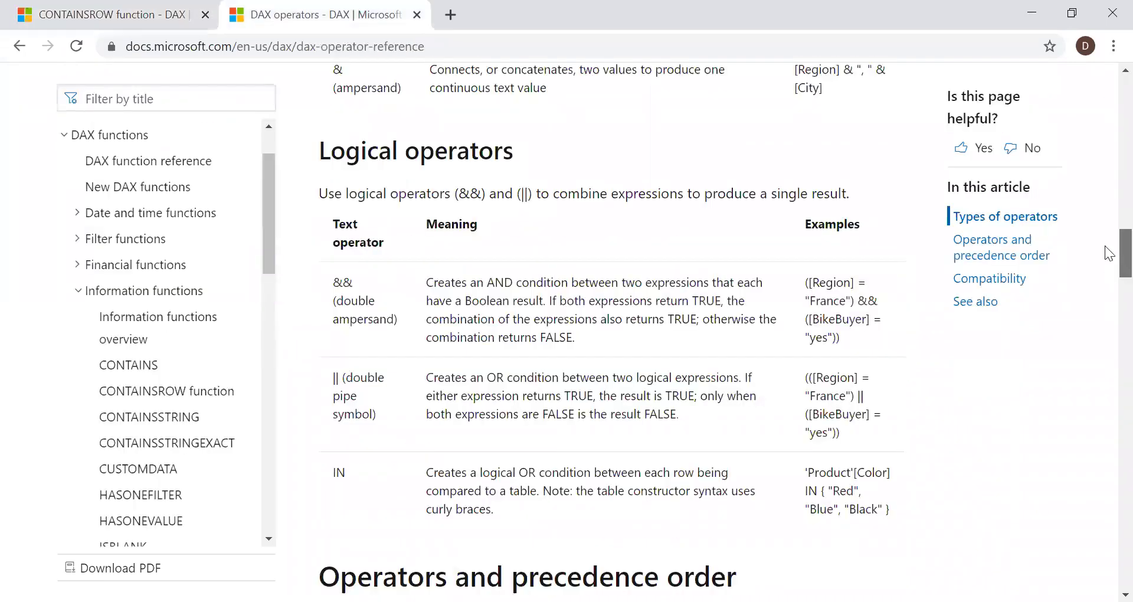
{"action": "scroll", "coordinate": [1114, 247], "scroll_direction": "up", "scroll_amount": 1}
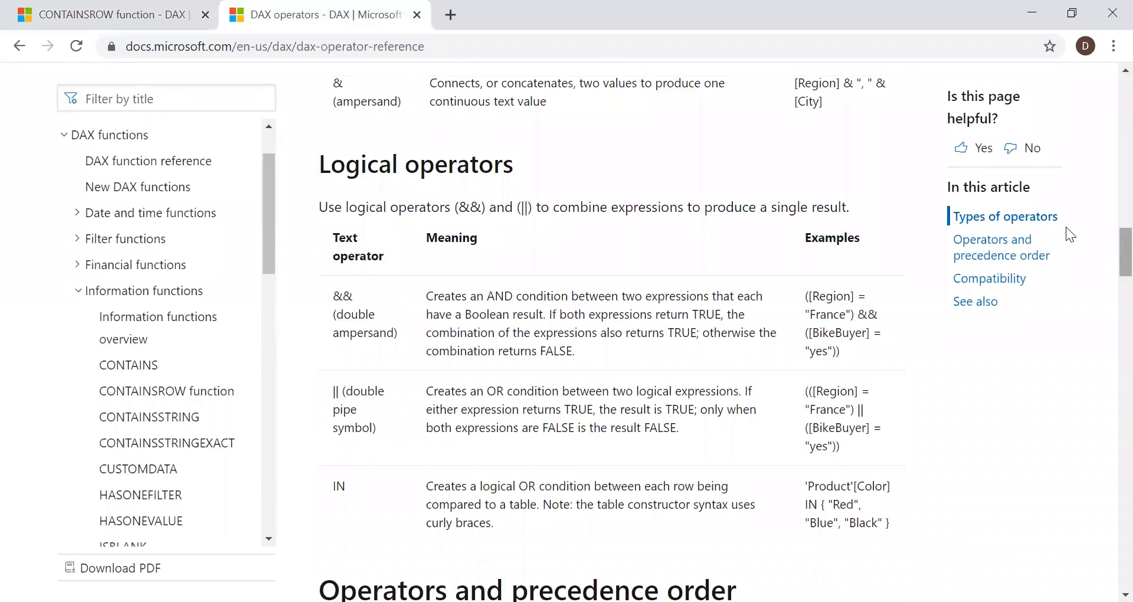
{"action": "double_click", "coordinate": [336, 296]}
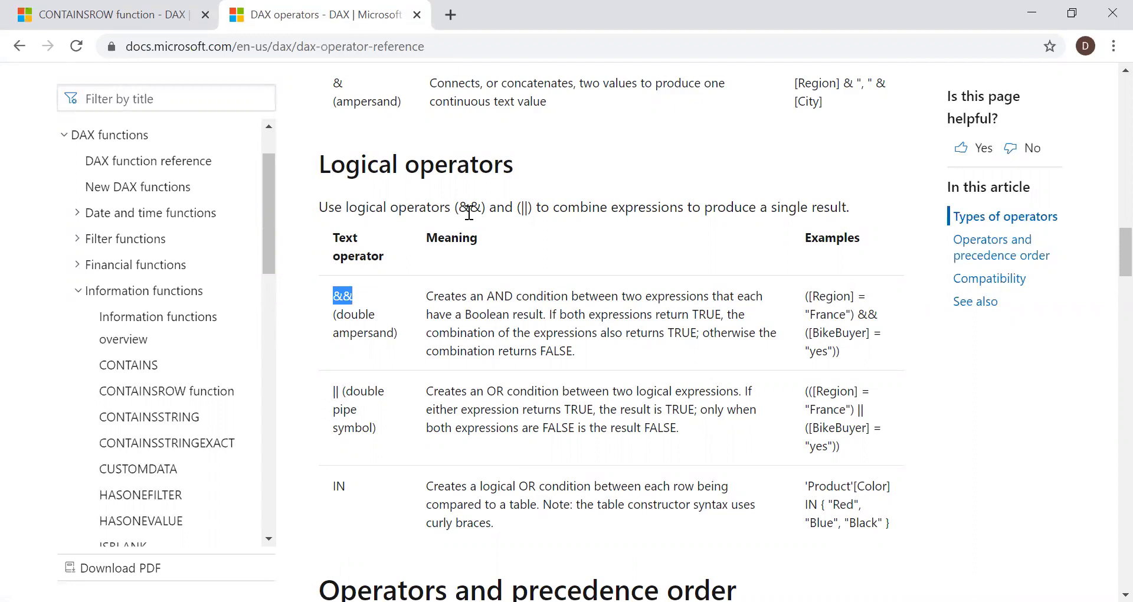
{"action": "double_click", "coordinate": [523, 208]}
{"action": "scroll", "coordinate": [1110, 272], "scroll_direction": "down", "scroll_amount": 1}
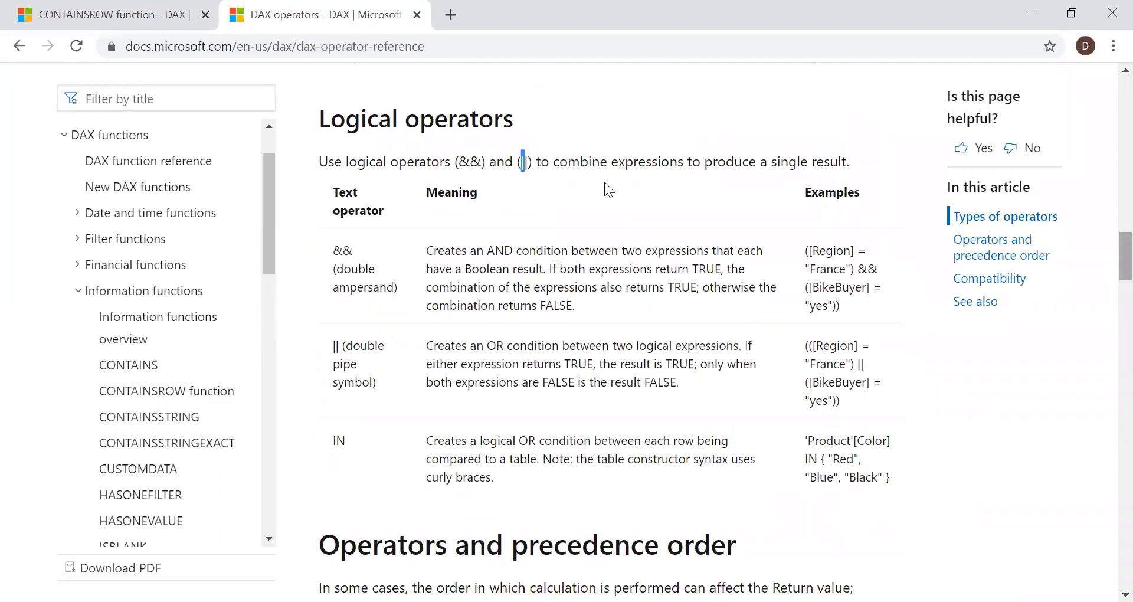
{"action": "double_click", "coordinate": [342, 251]}
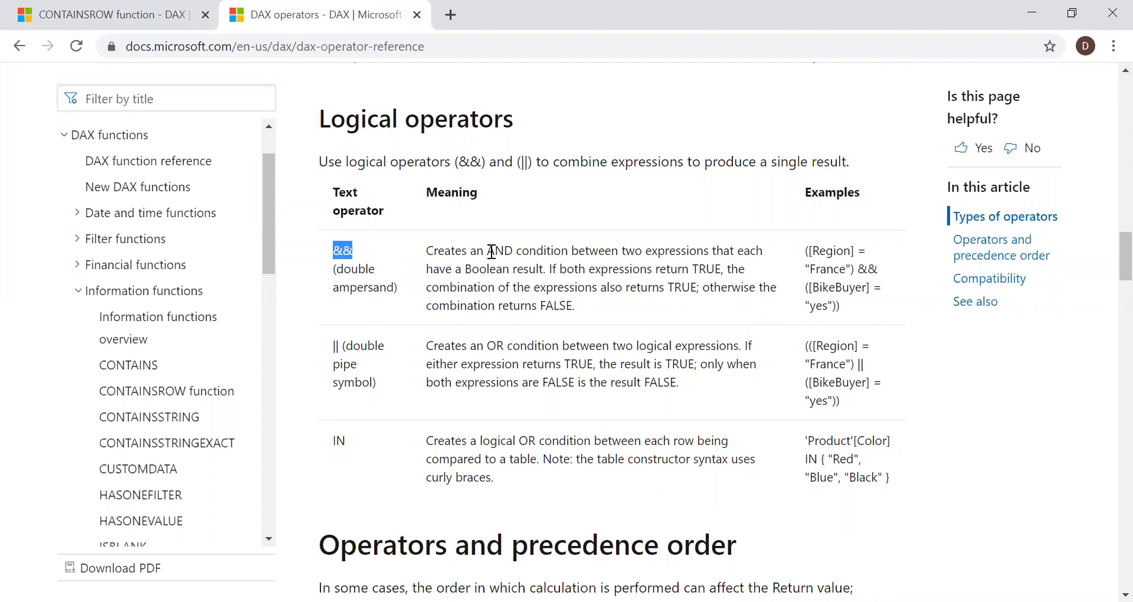
{"action": "double_click", "coordinate": [495, 253]}
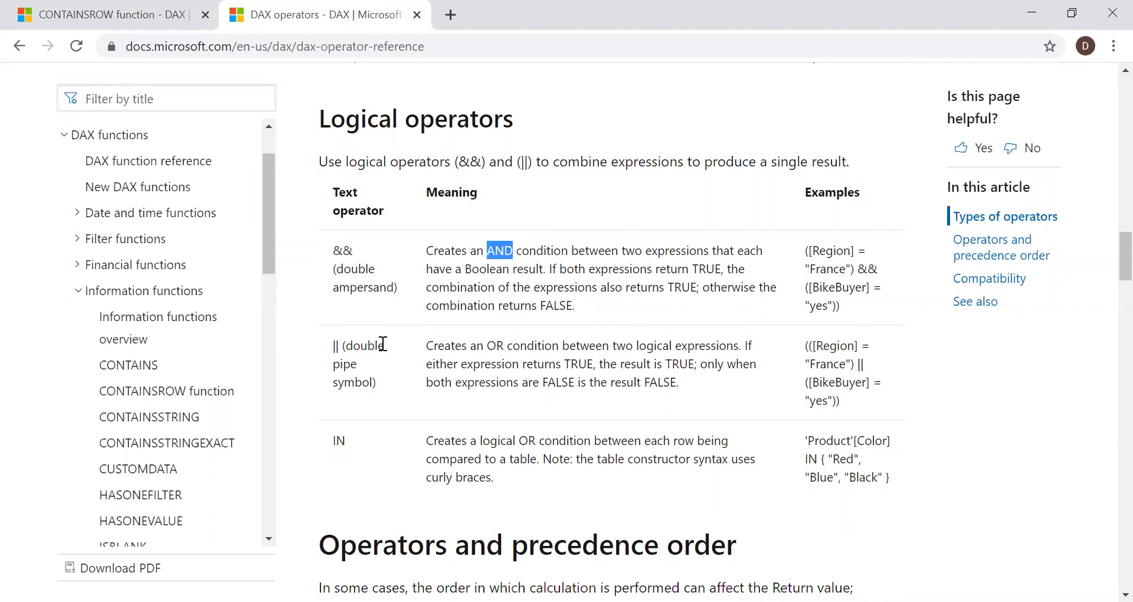
{"action": "double_click", "coordinate": [337, 349]}
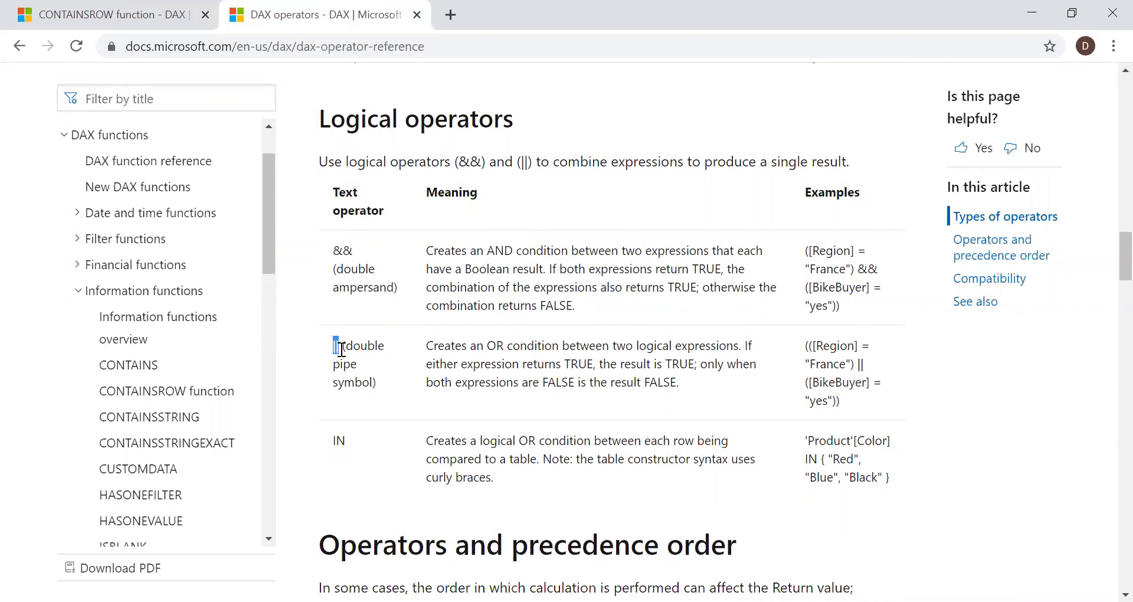
{"action": "double_click", "coordinate": [494, 346]}
{"action": "left_click_drag", "start_coordinate": [334, 441], "coordinate": [348, 446]}
Return to the Logical operators table, then switch over to Power BI Desktop
{"action": "scroll", "coordinate": [1106, 277], "scroll_direction": "down", "scroll_amount": 1}
{"action": "scroll", "coordinate": [1108, 283], "scroll_direction": "down", "scroll_amount": 3}
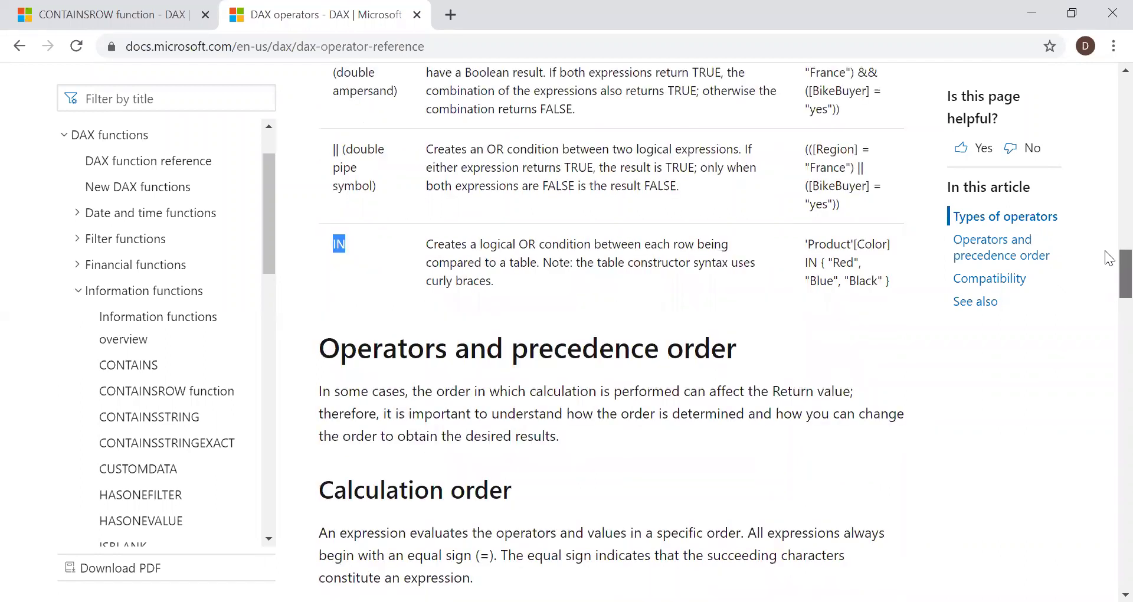
{"action": "scroll", "coordinate": [1107, 254], "scroll_direction": "up", "scroll_amount": 5}
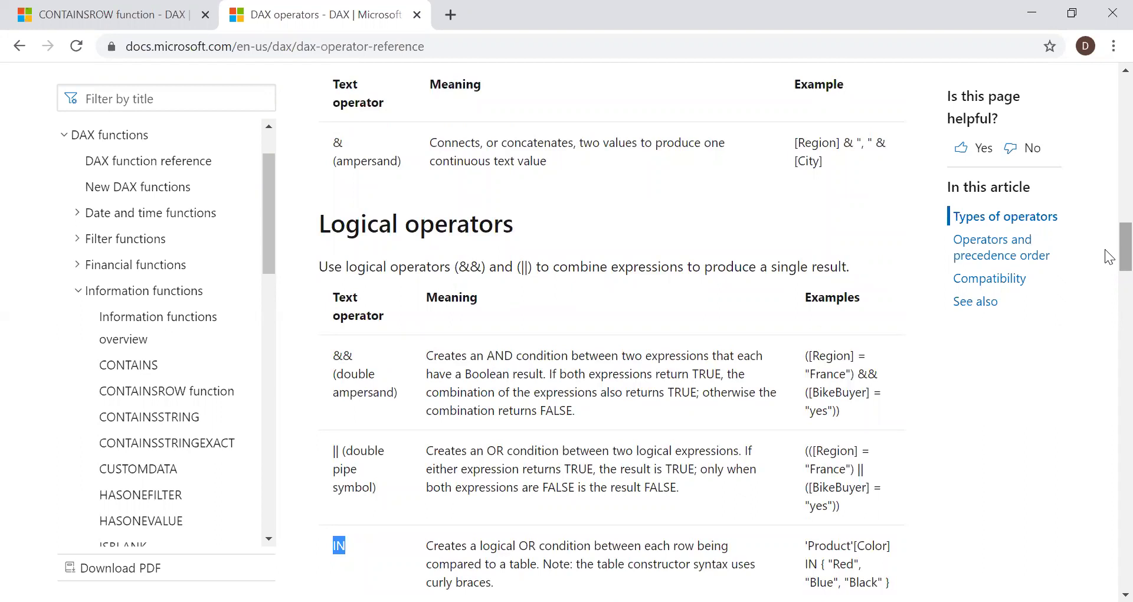
{"action": "key", "text": "alt+Tab"}
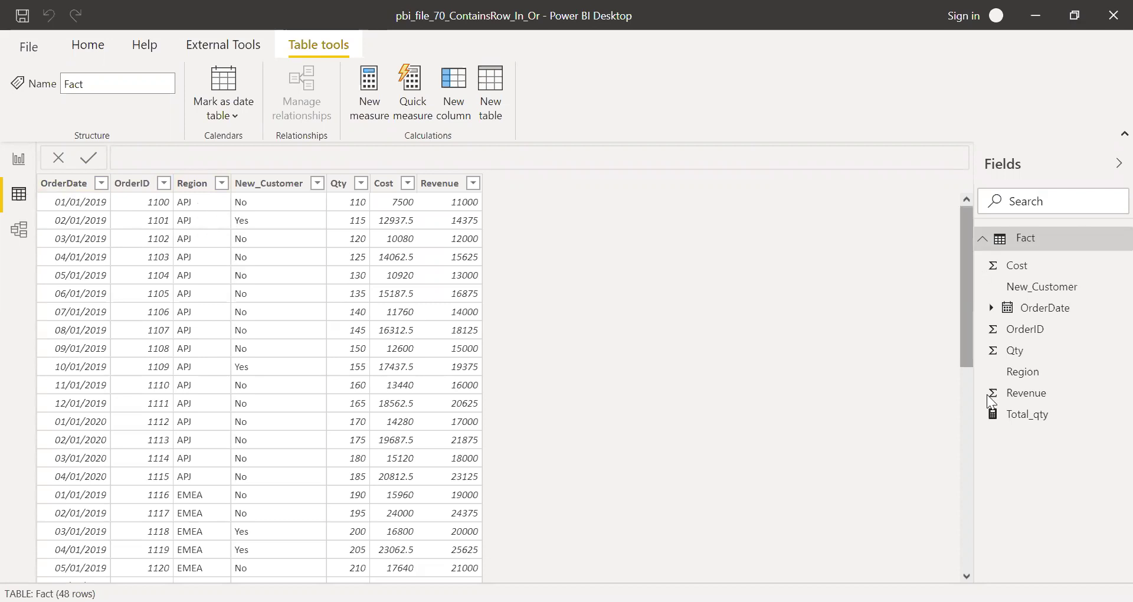
Scroll through the Fact table's 48 rows of order data in Data view
{"action": "left_click_drag", "start_coordinate": [987, 396], "coordinate": [978, 199]}
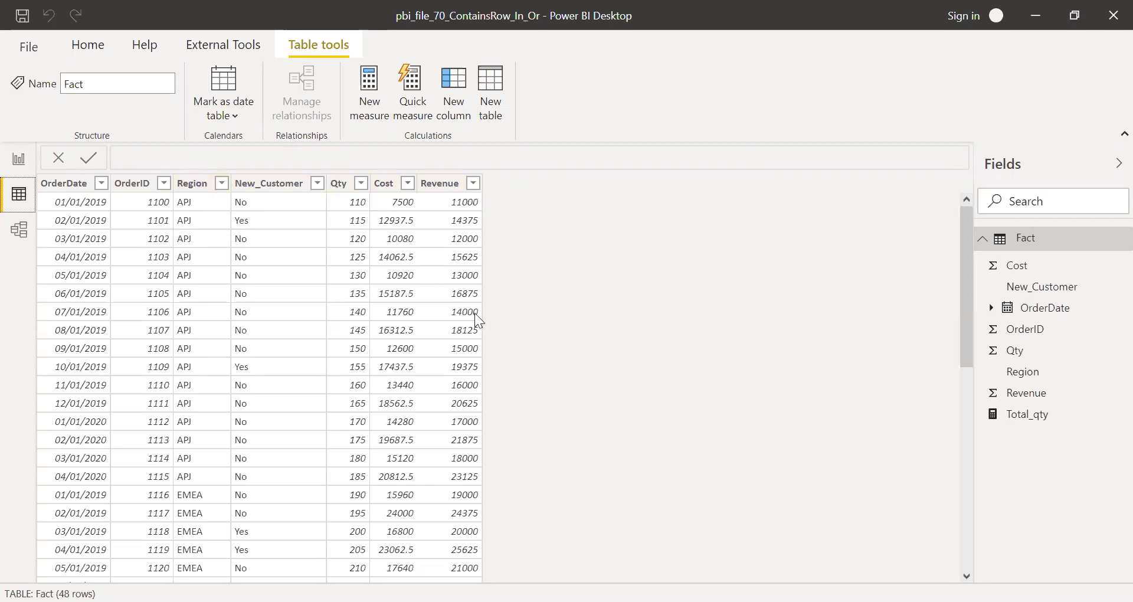
In Report view, check Total_qty's SUM of Fact[Qty] formula and select the OrderDate table
{"action": "left_click", "coordinate": [19, 161]}
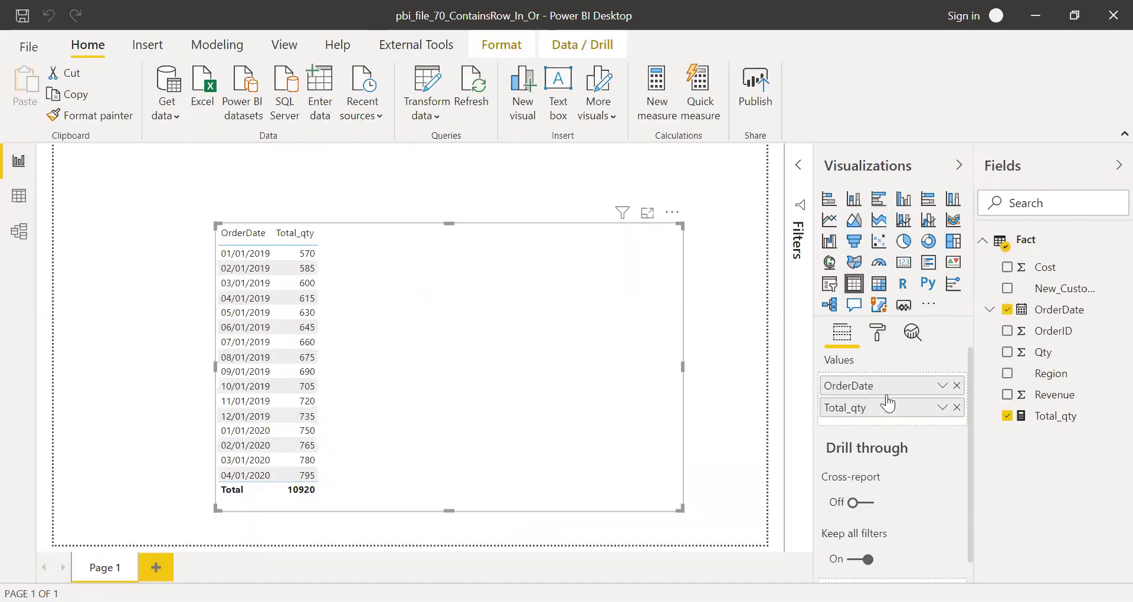
{"action": "left_click", "coordinate": [1056, 416]}
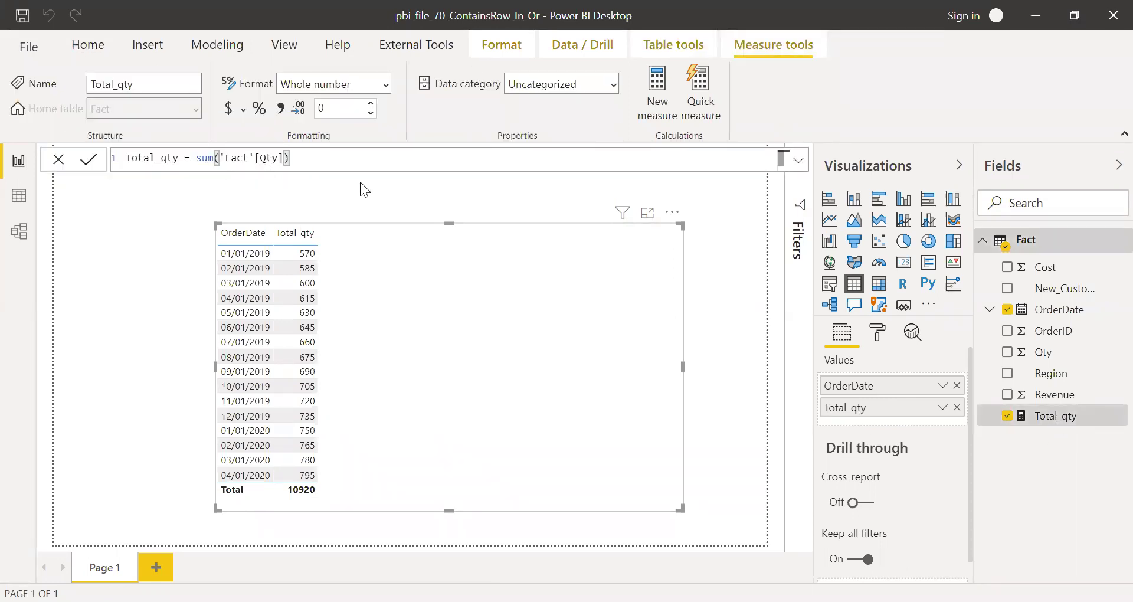
{"action": "left_click", "coordinate": [520, 202]}
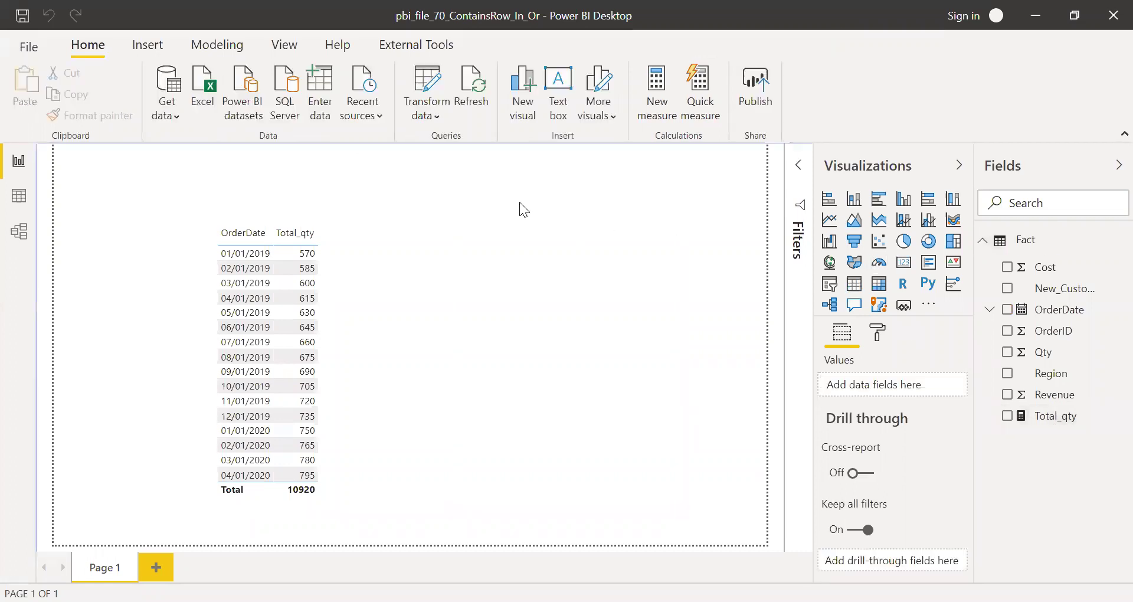
{"action": "left_click", "coordinate": [484, 233]}
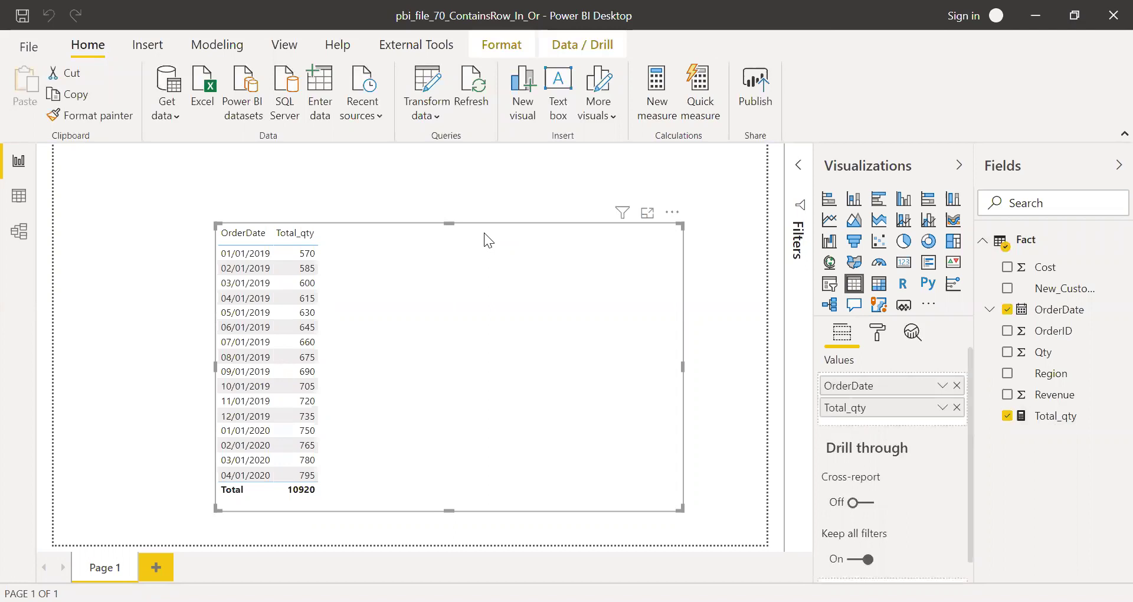
Start a new measure reading ex1_CONTAINSROW = CALCULATE([Total_qty], using autocomplete
{"action": "left_click", "coordinate": [656, 112]}
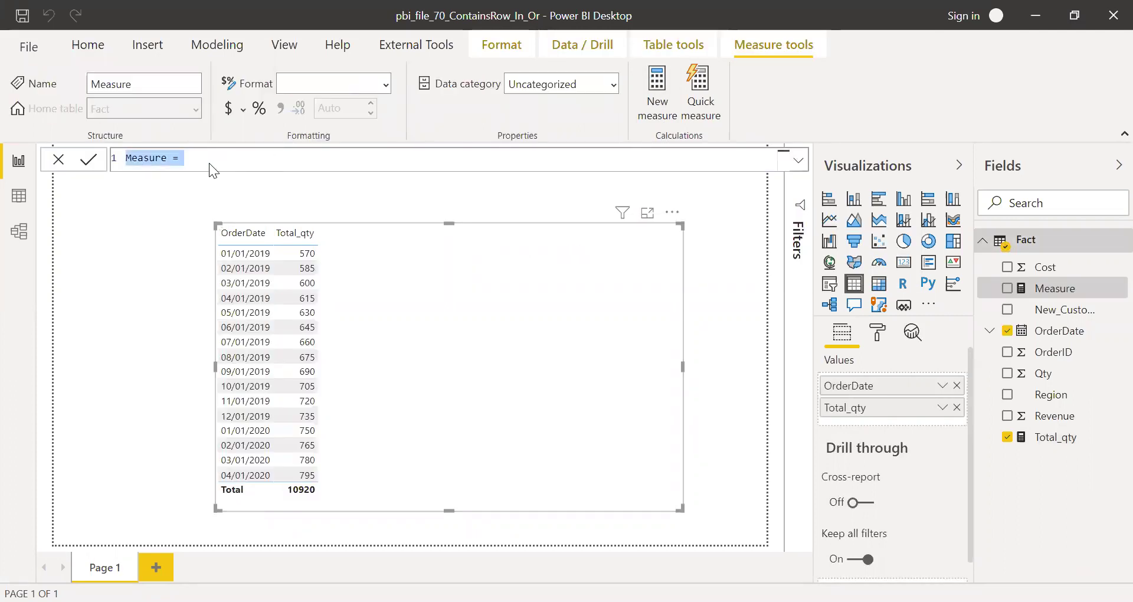
{"action": "type", "text": "ex1_"}
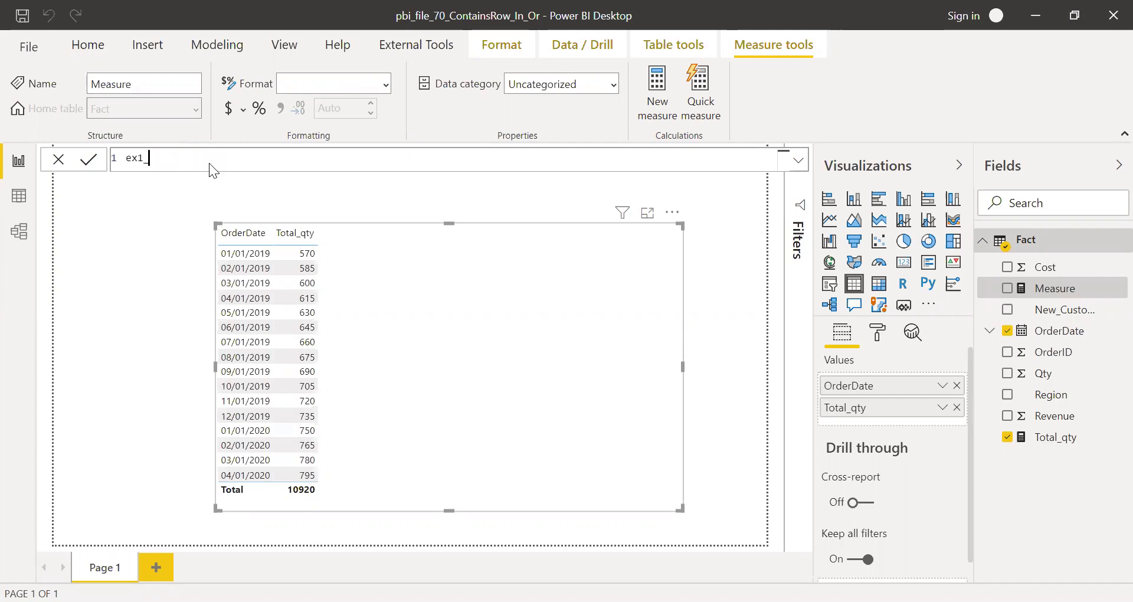
{"action": "type", "text": "CONTAINS"}
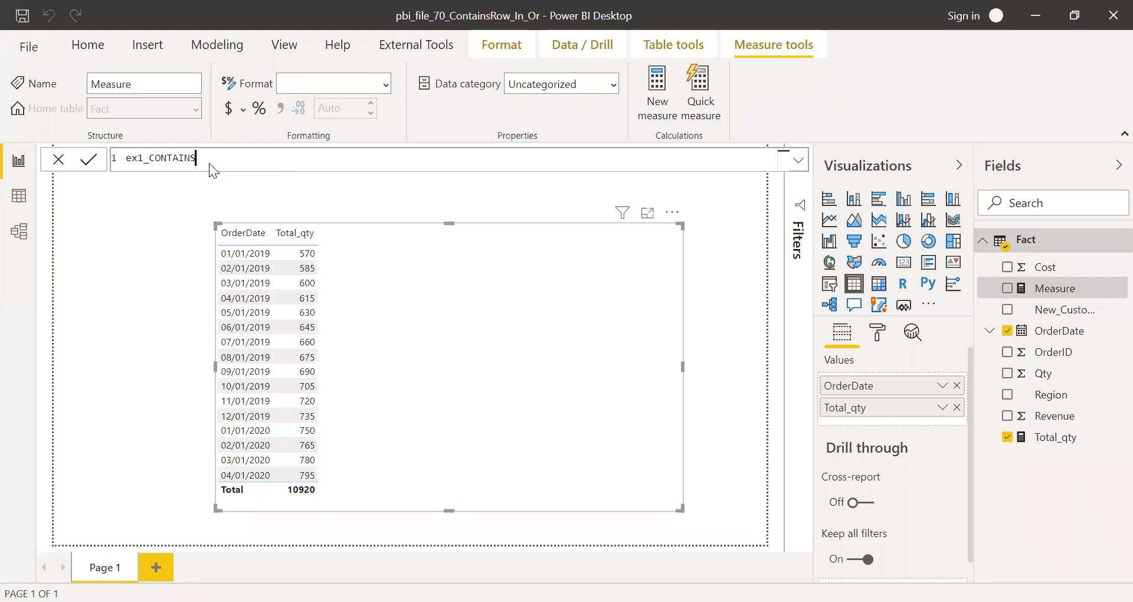
{"action": "type", "text": "ROW "}
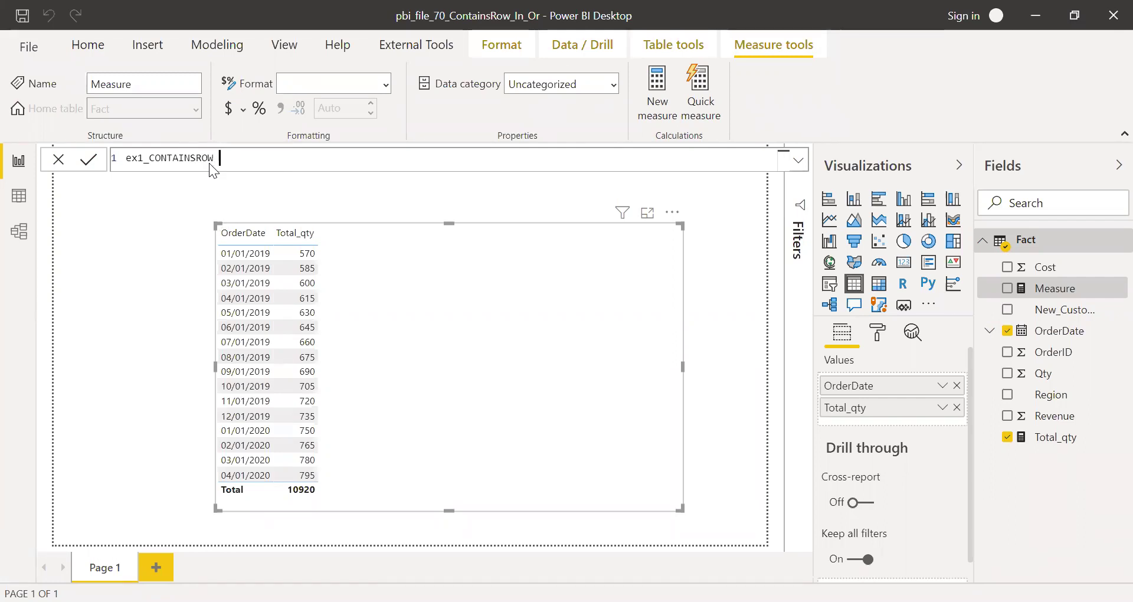
{"action": "type", "text": "= CAL"}
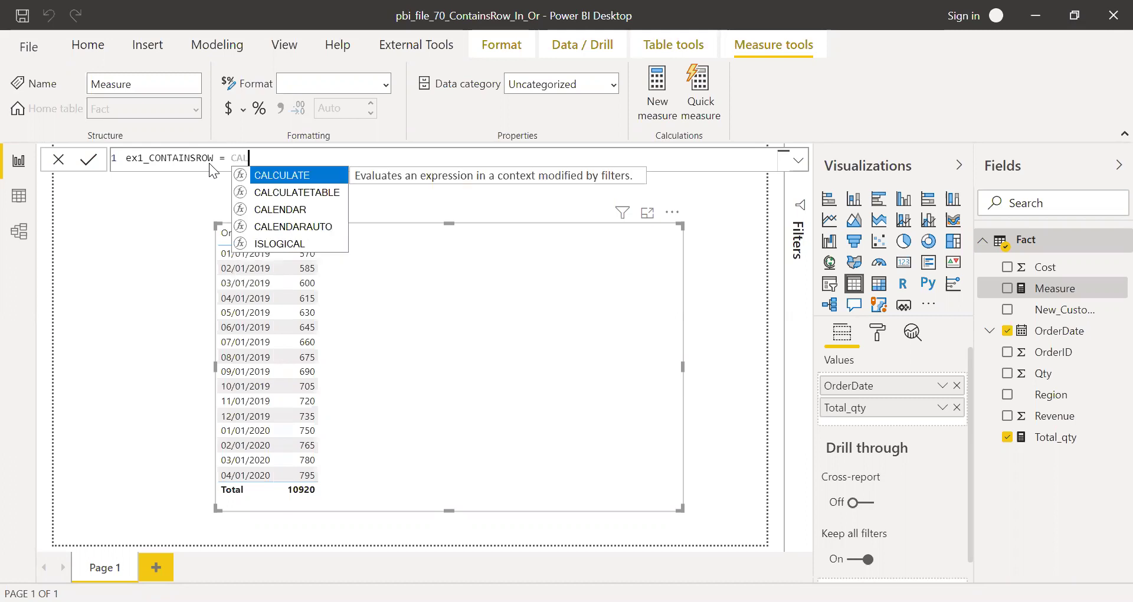
{"action": "type", "text": "CULATE(T"}
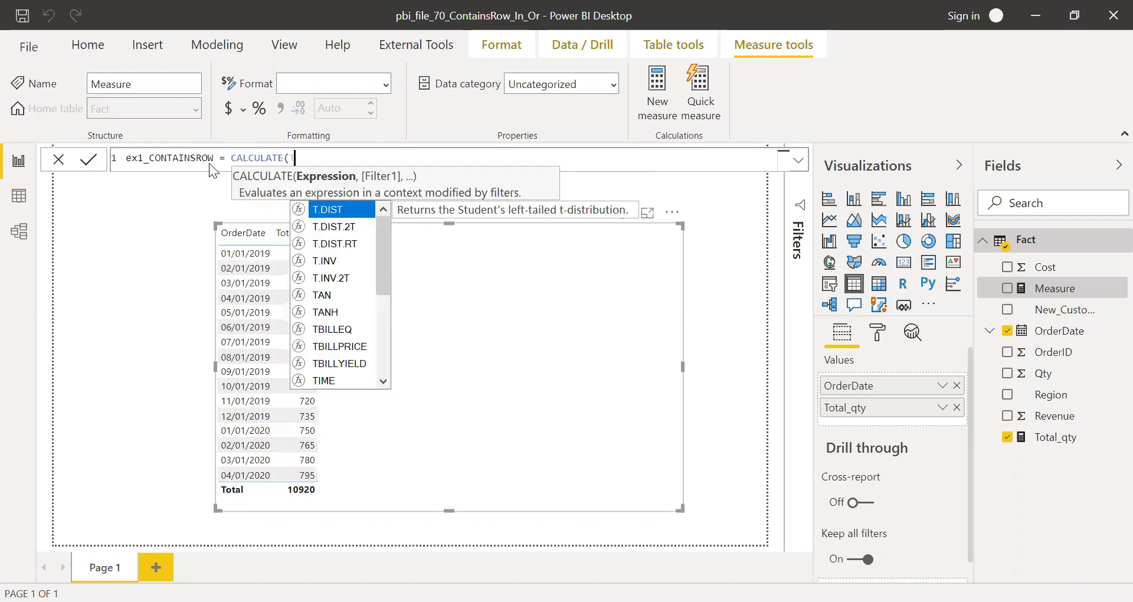
{"action": "type", "text": "OT"}
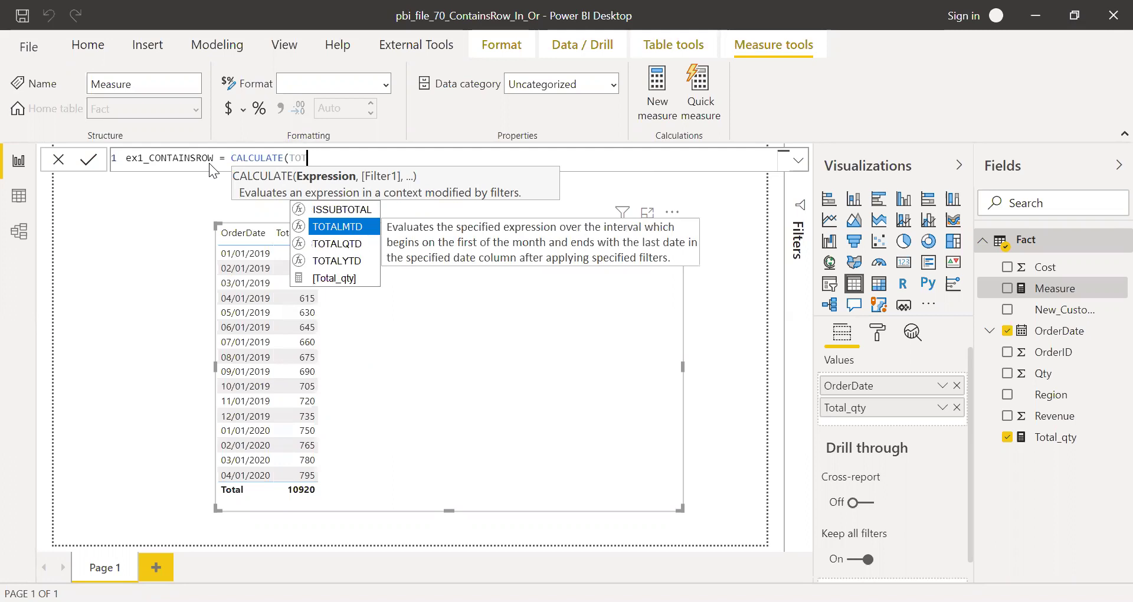
{"action": "key", "text": "Down"}
{"action": "key", "text": "Down"}
{"action": "key", "text": "Down"}
{"action": "key", "text": "Tab"}
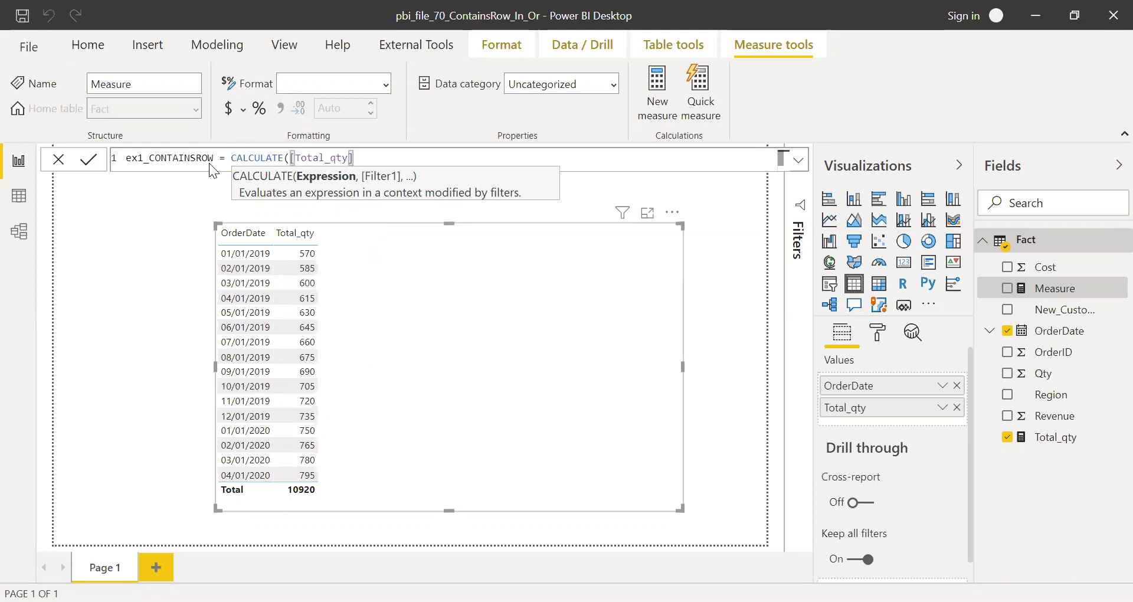
{"action": "type", "text": ","}
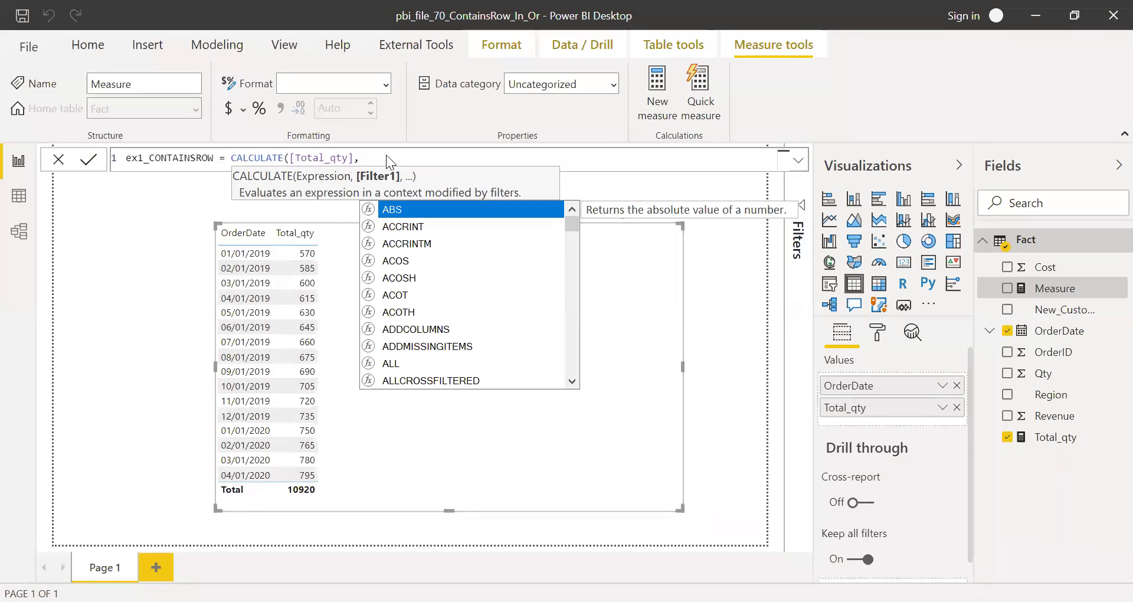
Add the filter CONTAINSROW({"APJ","EMEA"},'Fact'[Region]) and close both calls
{"action": "type", "text": "CONT"}
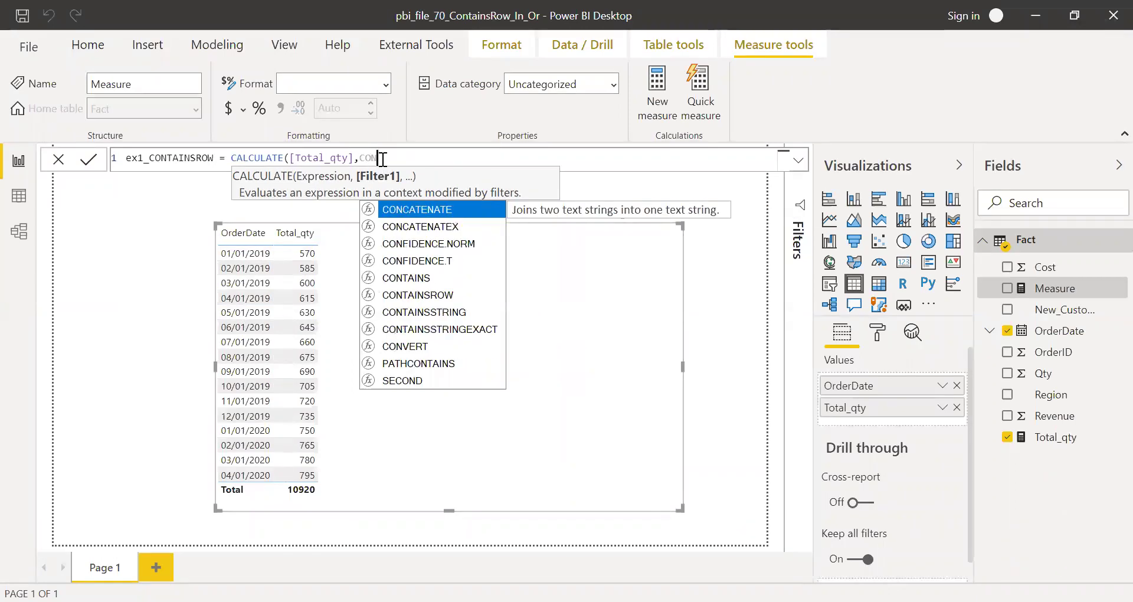
{"action": "key", "text": "Tab"}
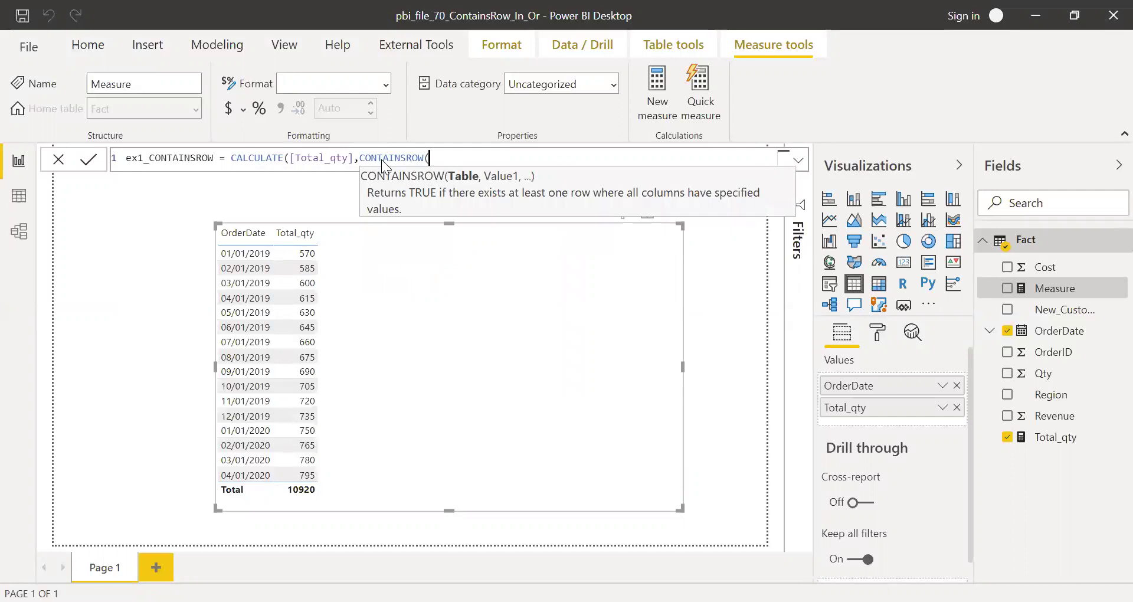
{"action": "type", "text": "{\"ap"}
{"action": "key", "text": "BackSpace"}
{"action": "key", "text": "BackSpace"}
{"action": "type", "text": "APJ"}
{"action": "type", "text": "\",\"EMEA\"}"}
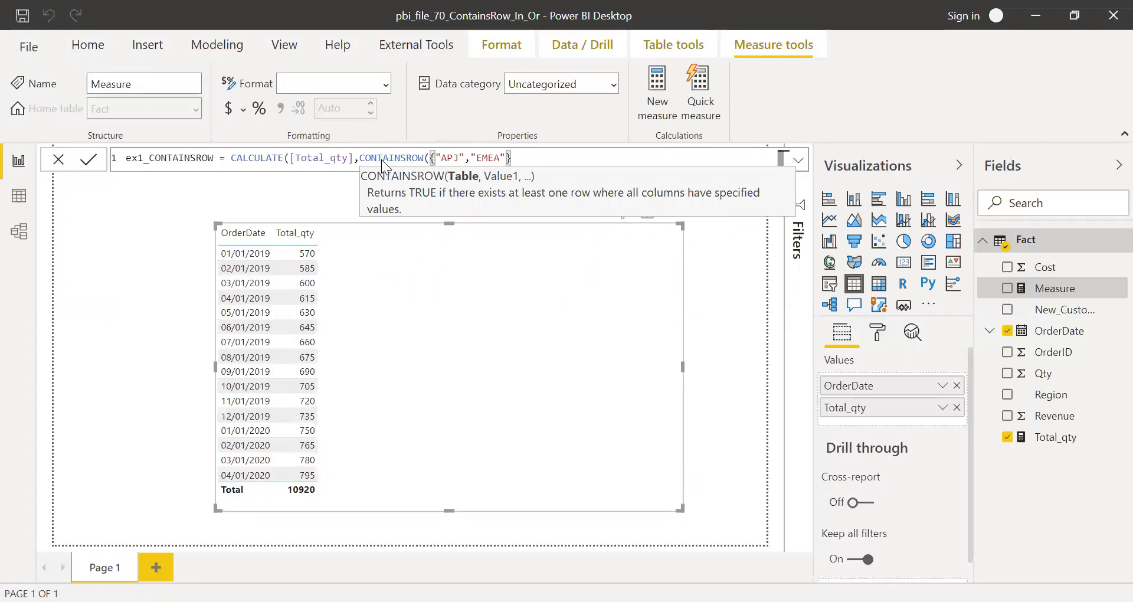
{"action": "type", "text": ","}
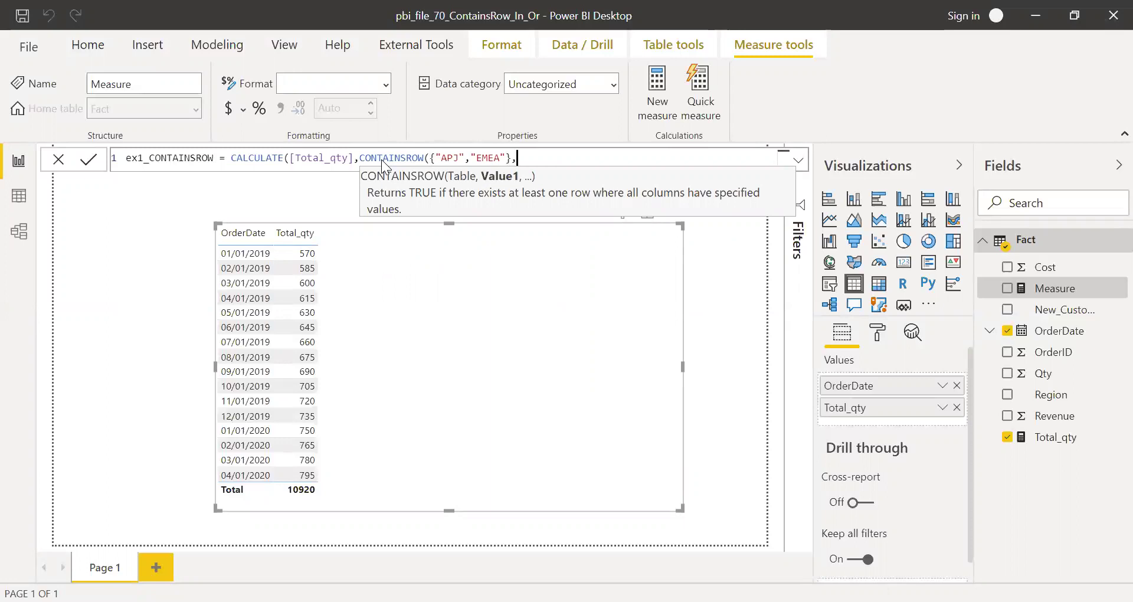
{"action": "type", "text": "REGION"}
{"action": "key", "text": "Tab"}
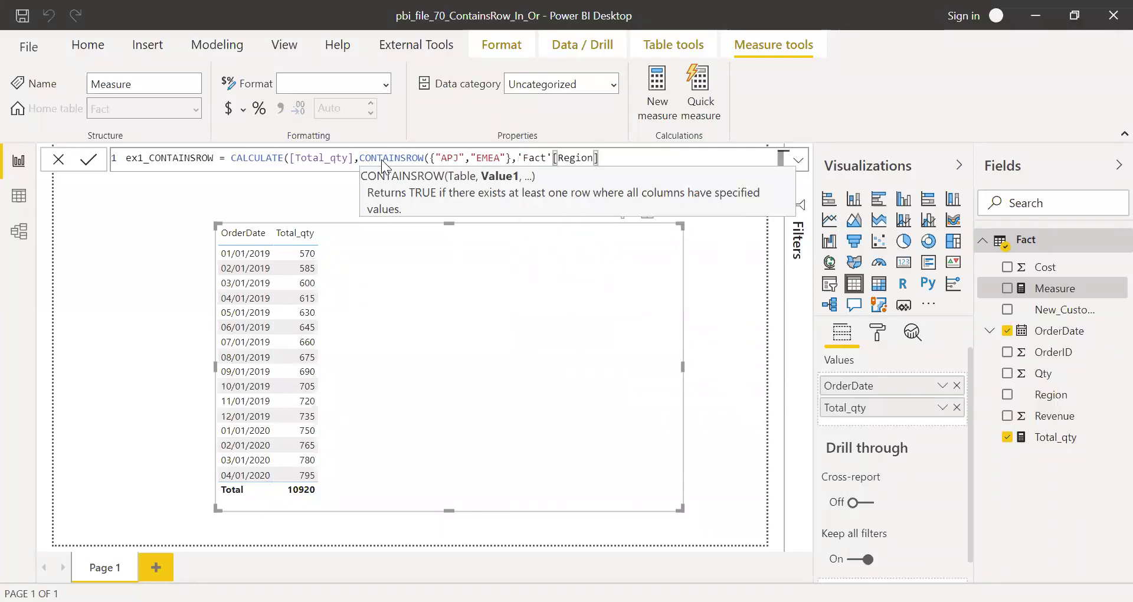
{"action": "type", "text": ")"}
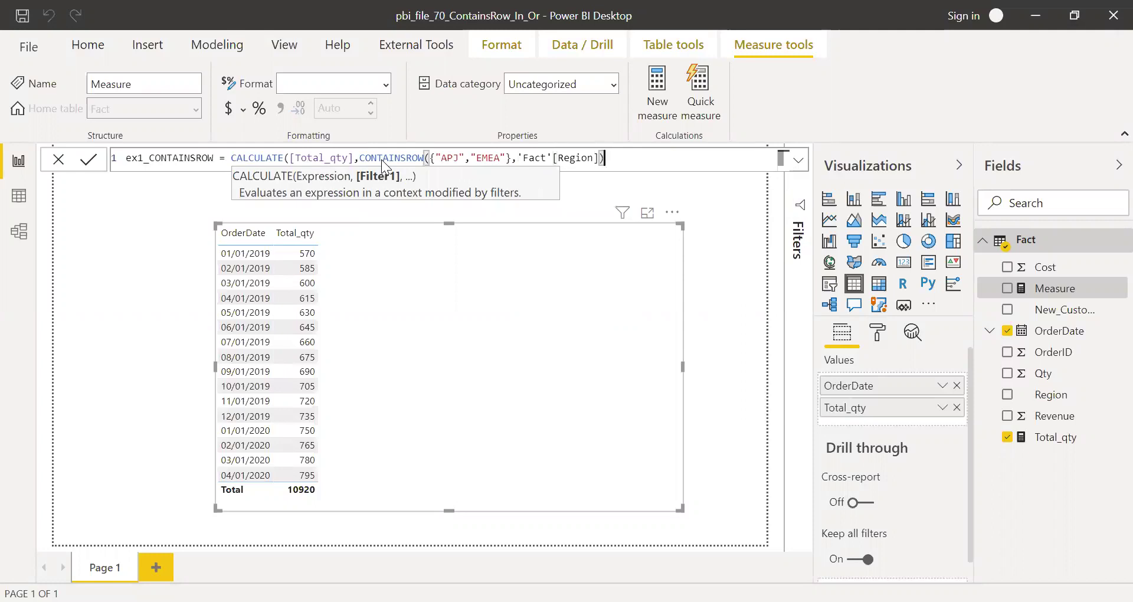
{"action": "type", "text": ")"}
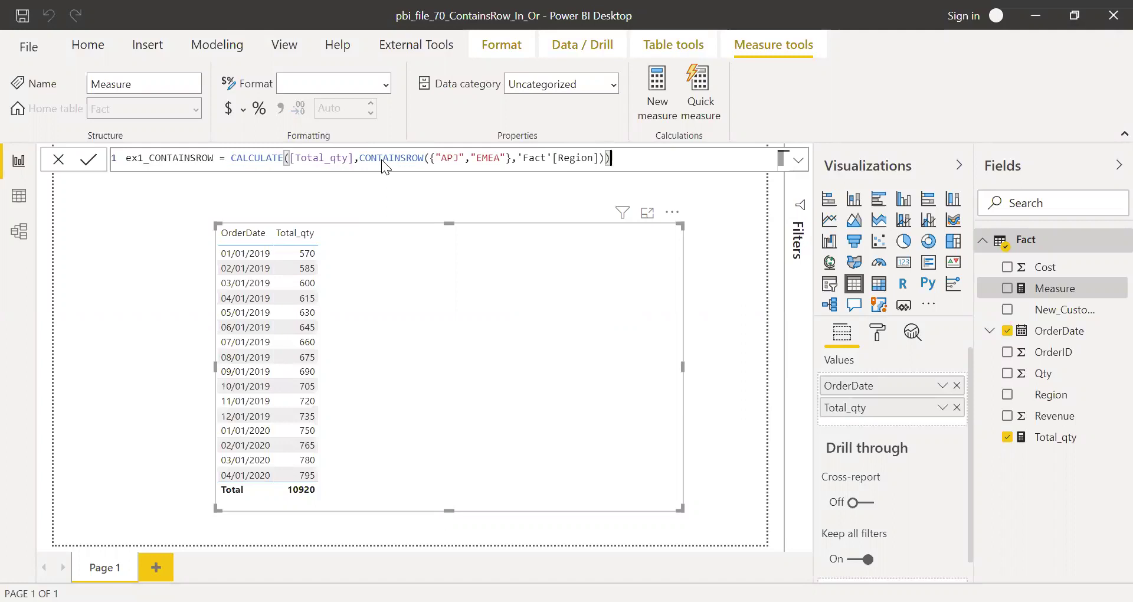
Commit ex1_CONTAINSROW and add it to the table beside Total_qty, totalling 6000
{"action": "key", "text": "Return"}
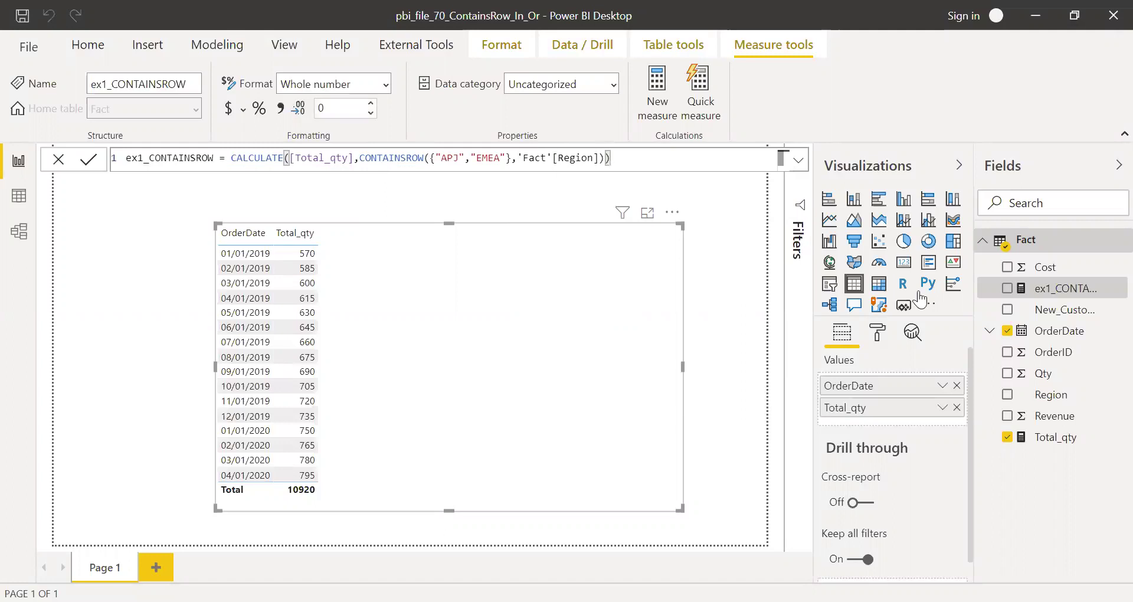
{"action": "left_click_drag", "start_coordinate": [1063, 297], "coordinate": [419, 284]}
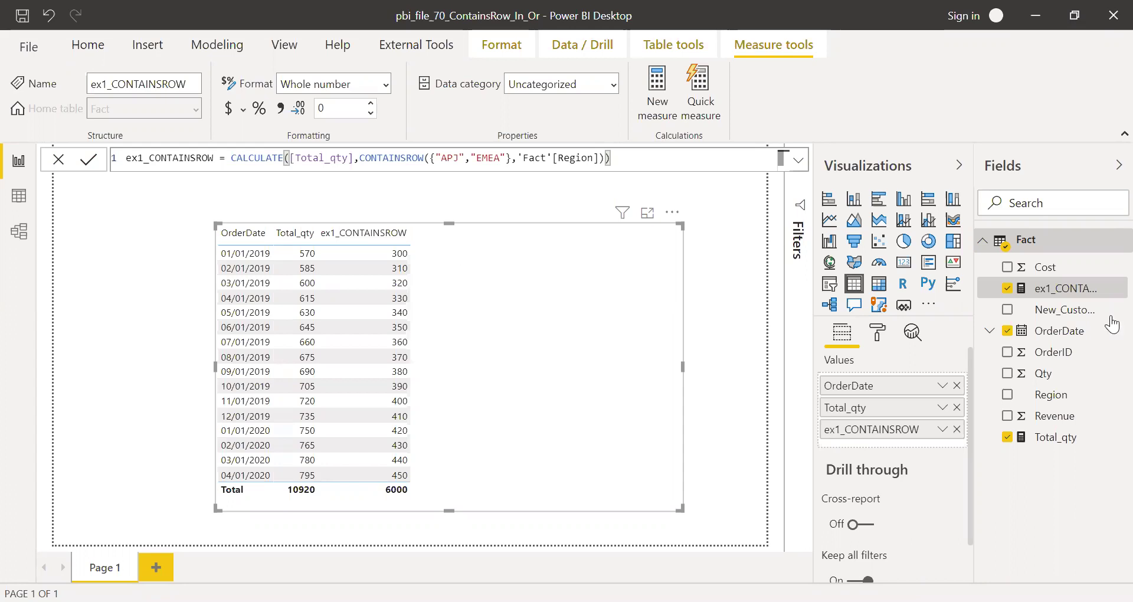
{"action": "key", "text": "Escape"}
{"action": "left_click", "coordinate": [1039, 299]}
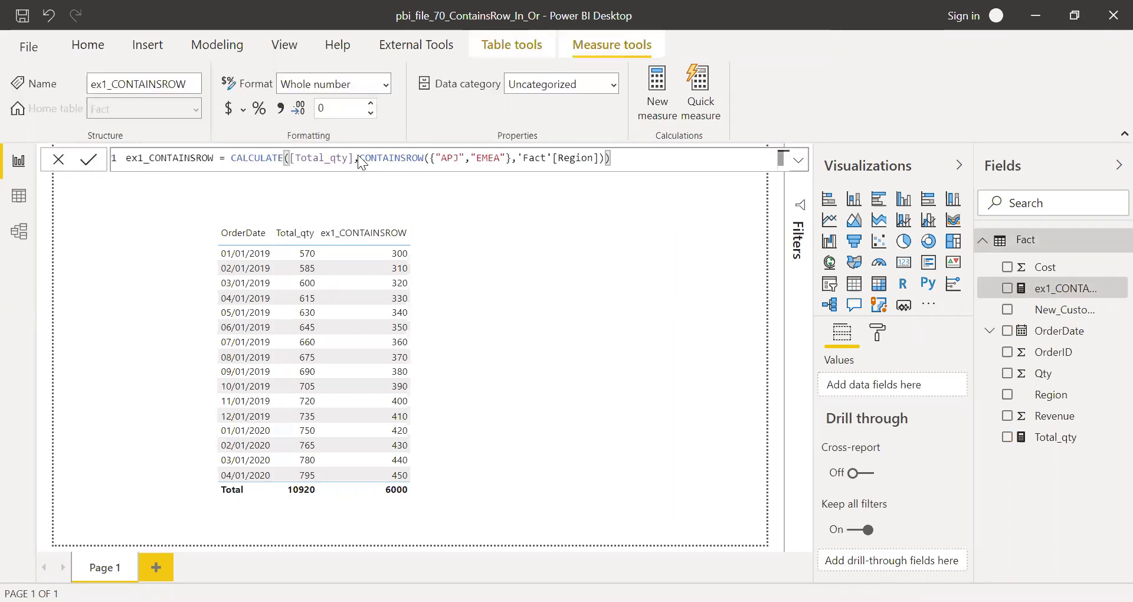
{"action": "left_click", "coordinate": [358, 156]}
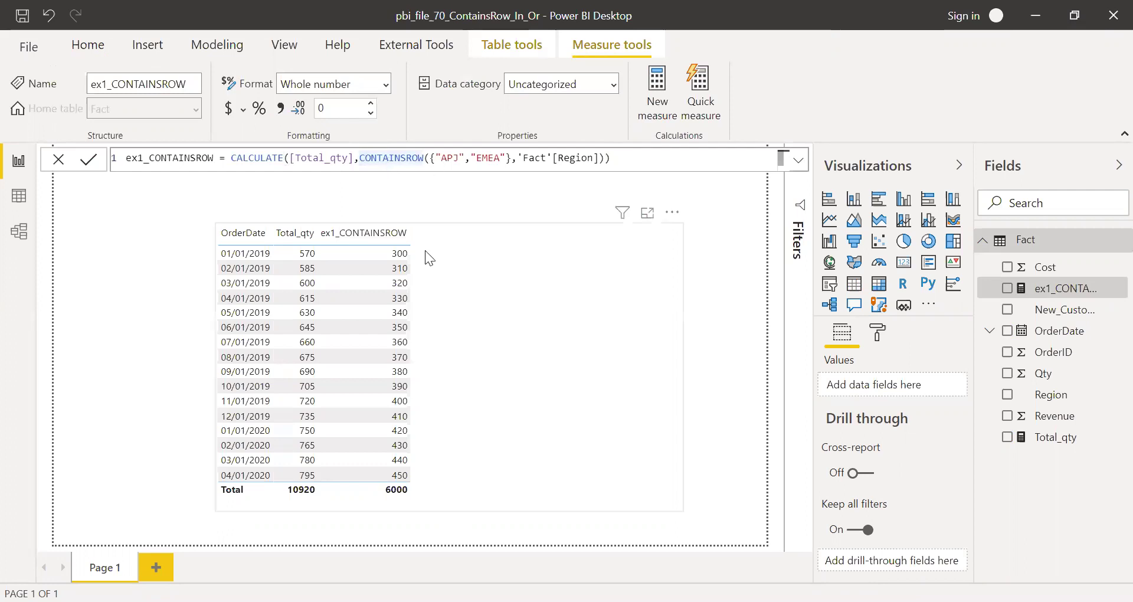
{"action": "type", "text": "NOT"}
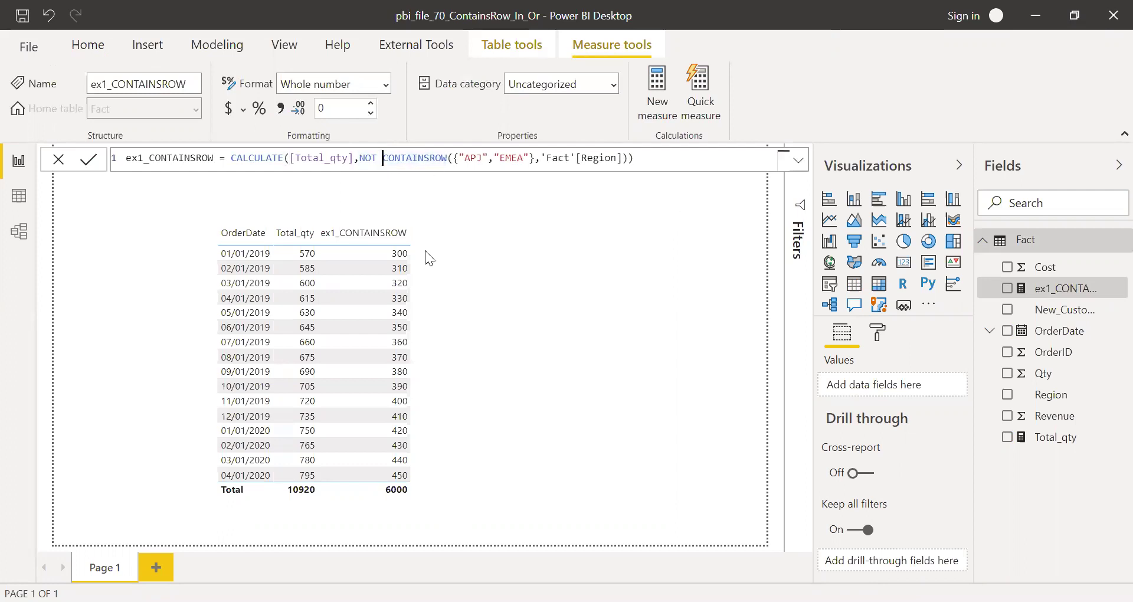
{"action": "left_click", "coordinate": [679, 157]}
{"action": "key", "text": "Return"}
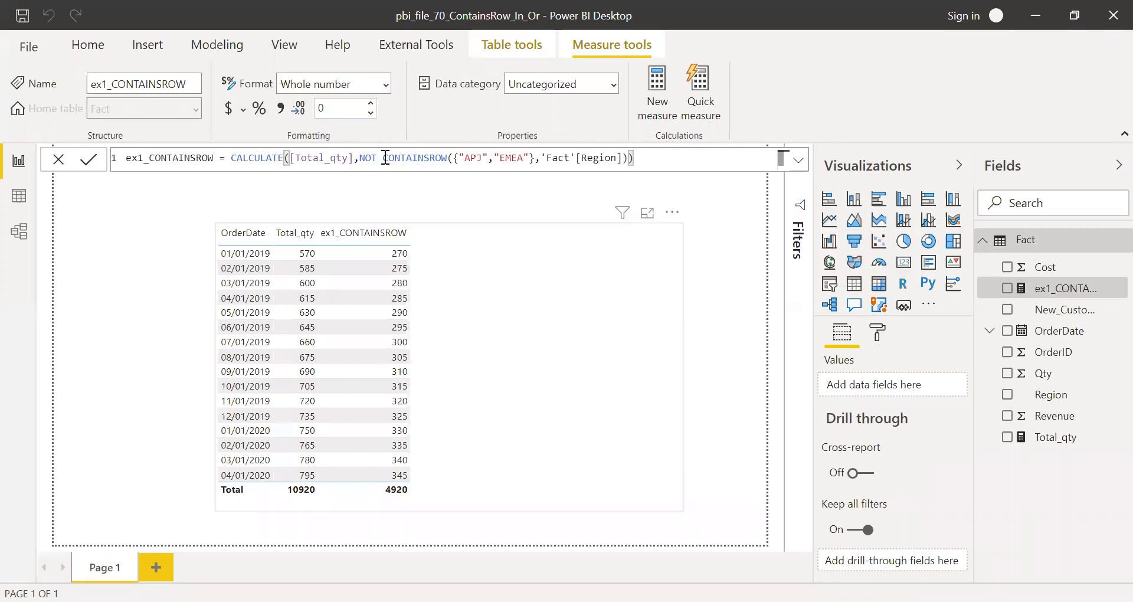
{"action": "left_click_drag", "start_coordinate": [385, 157], "coordinate": [360, 157]}
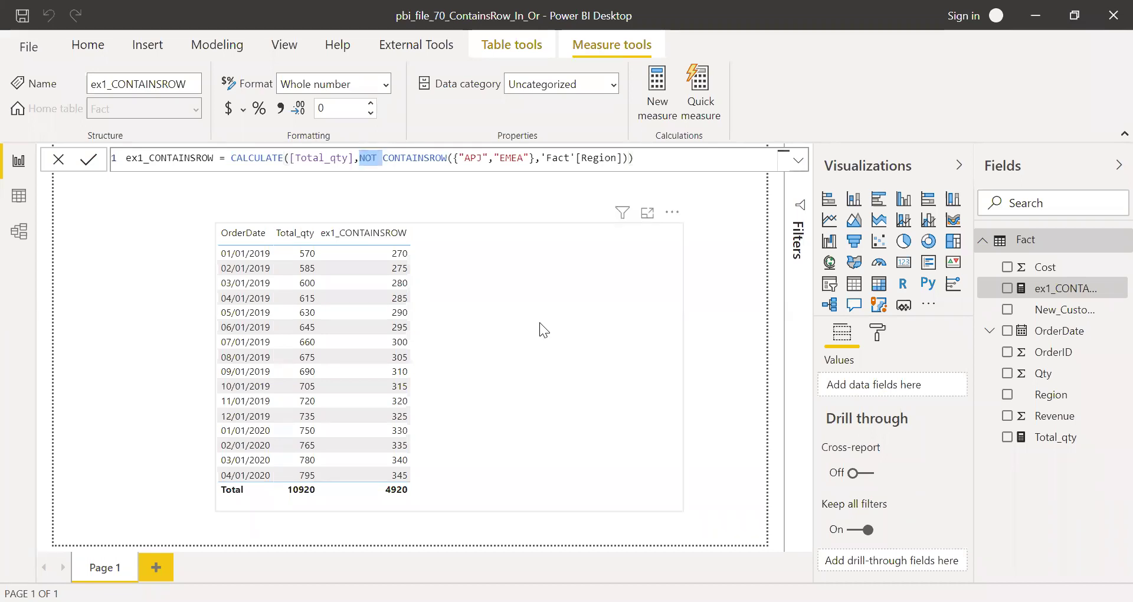
{"action": "type", "text": "ABS("}
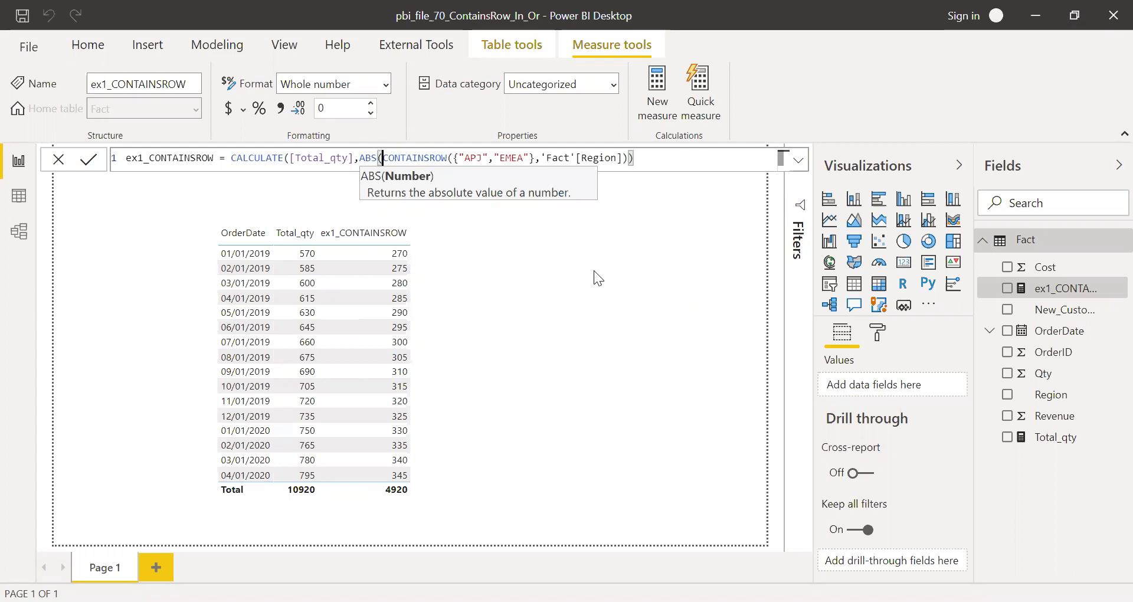
{"action": "key", "text": "BackSpace"}
{"action": "key", "text": "BackSpace"}
{"action": "key", "text": "BackSpace"}
{"action": "key", "text": "BackSpace"}
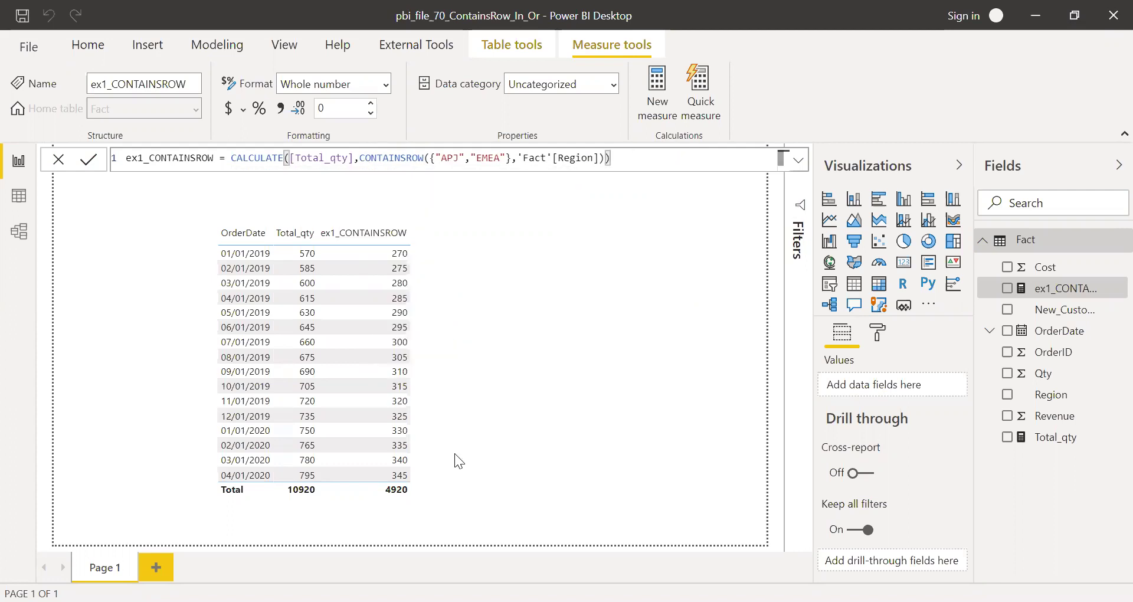
{"action": "key", "text": "Return"}
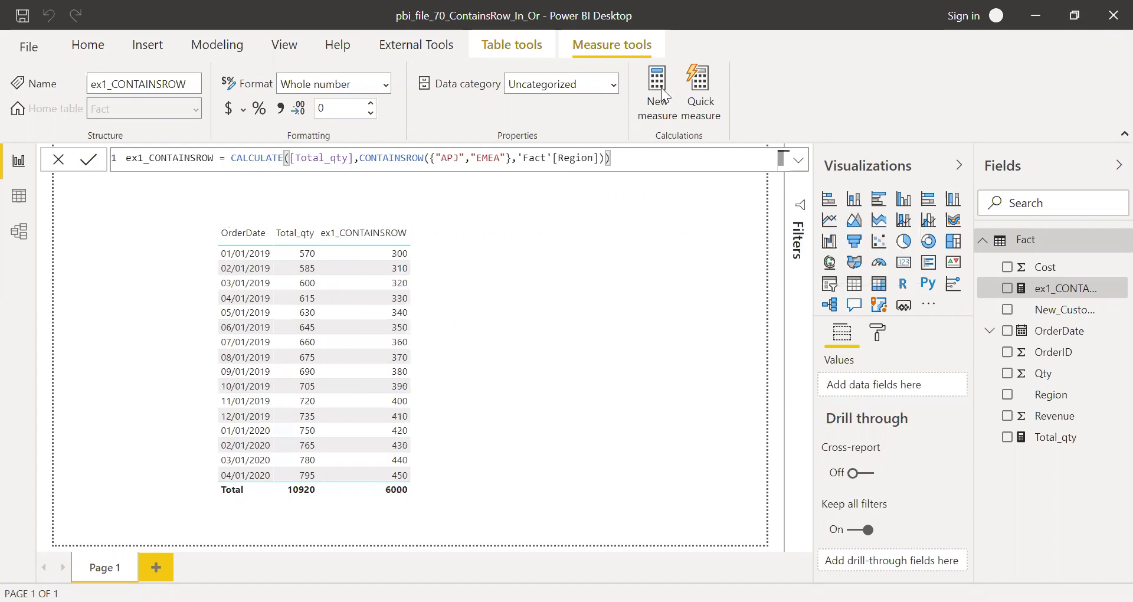
Write new measure ex2_In = CALCULATE([Total_qty],'Fact'[Region] in {"APJ","EMEA"})
{"action": "left_click", "coordinate": [662, 93]}
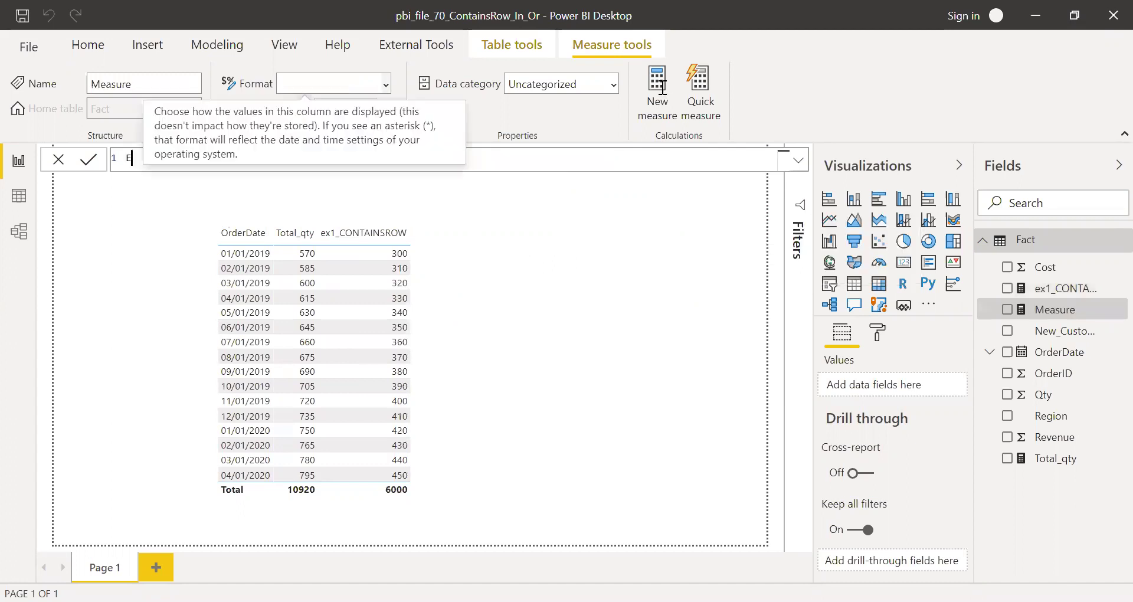
{"action": "type", "text": "ex"}
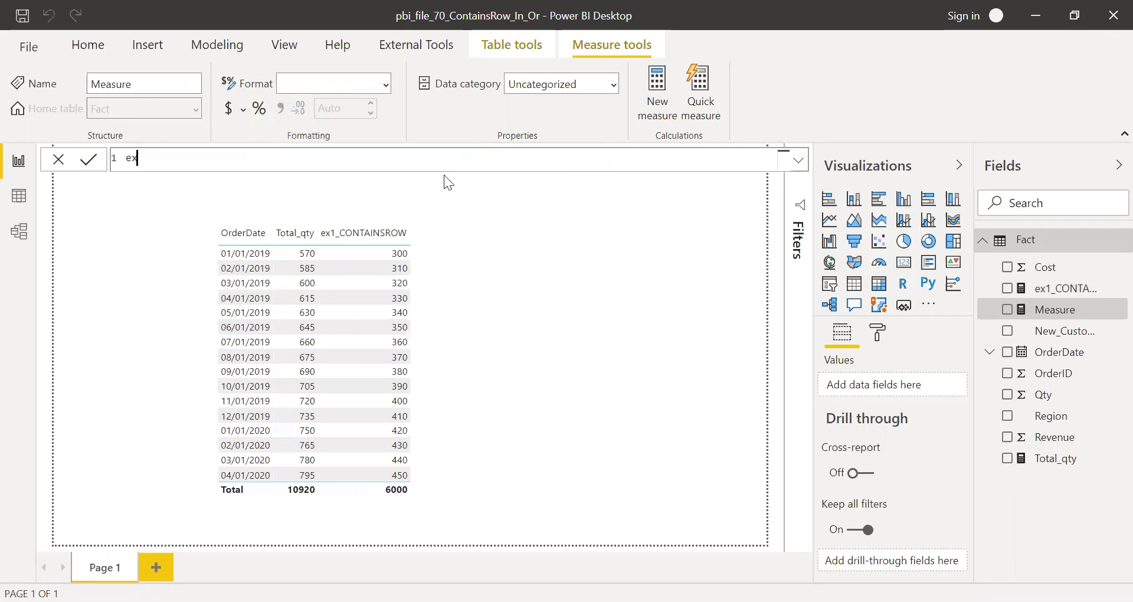
{"action": "type", "text": "2"}
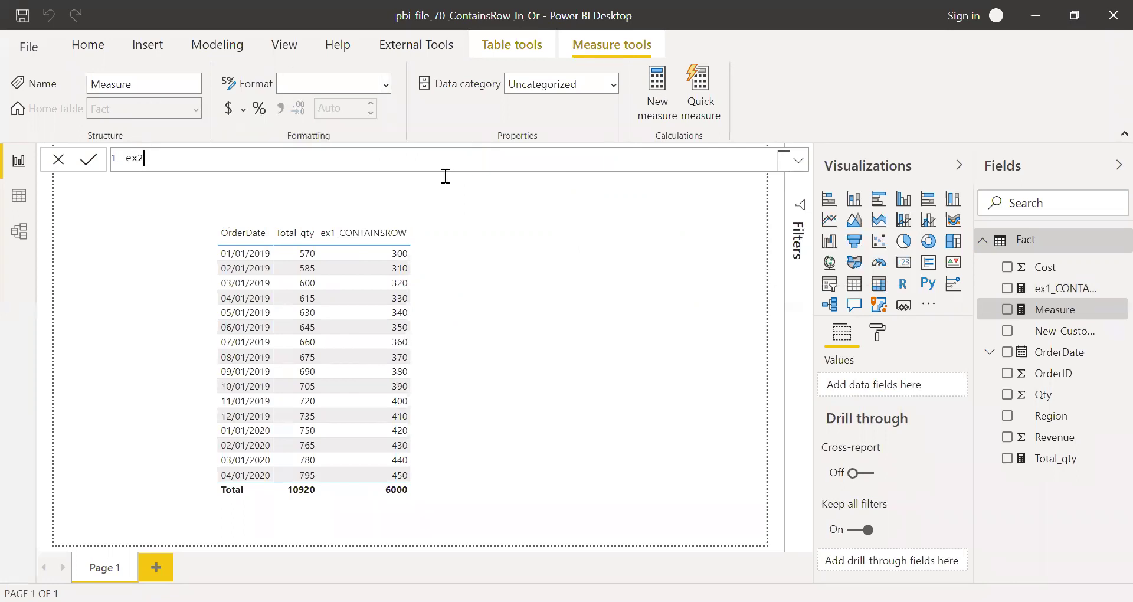
{"action": "type", "text": "_In ="}
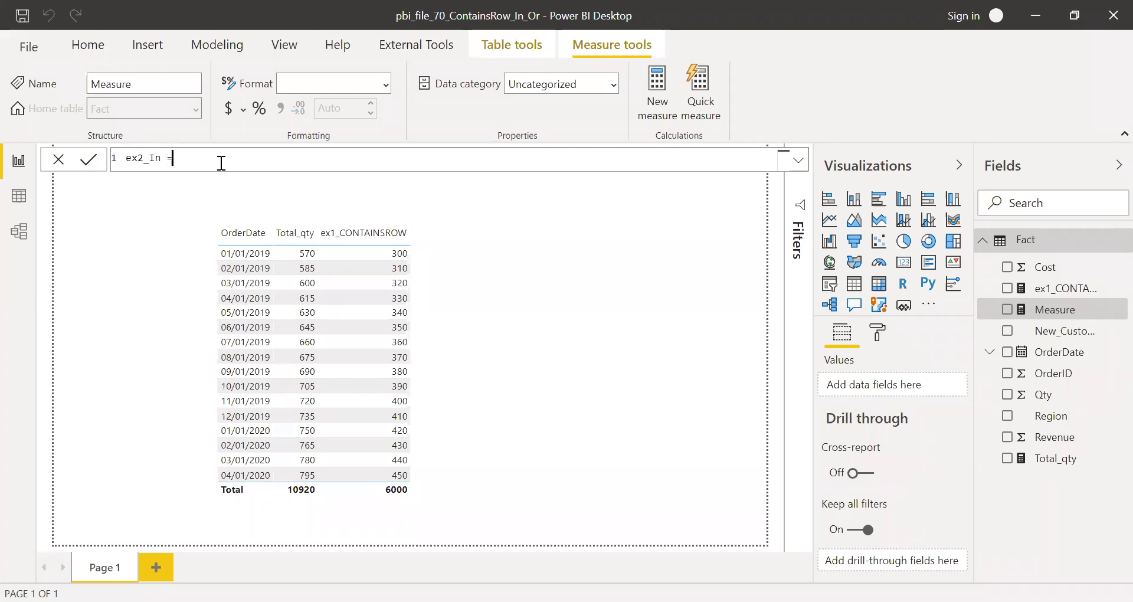
{"action": "type", "text": " ca"}
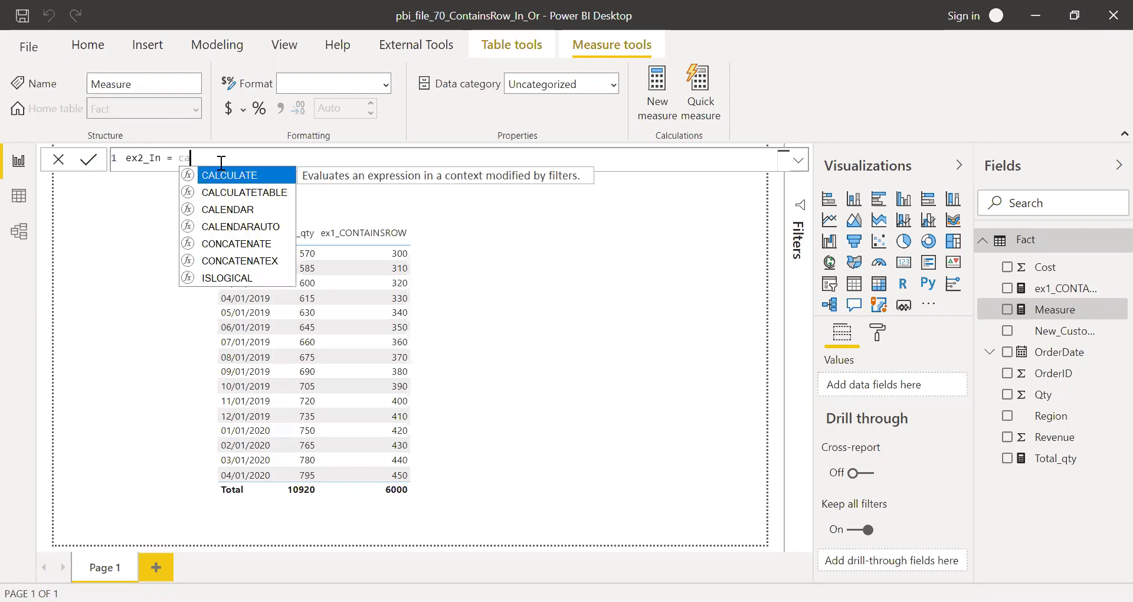
{"action": "key", "text": "Tab"}
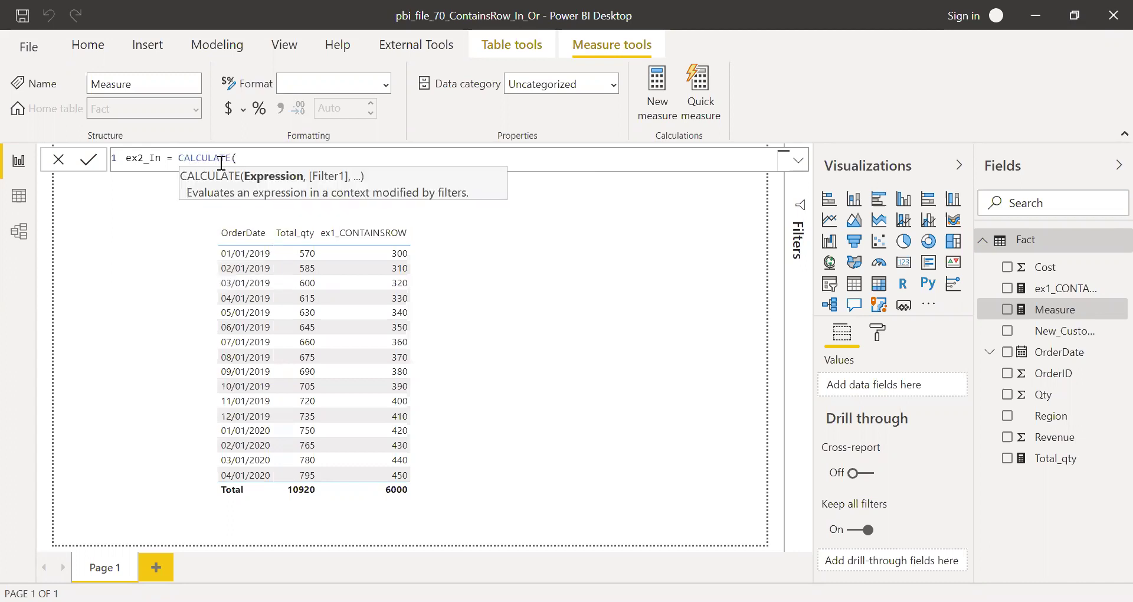
{"action": "type", "text": "total"}
{"action": "key", "text": "Down"}
{"action": "key", "text": "Down"}
{"action": "key", "text": "Tab"}
{"action": "type", "text": ","}
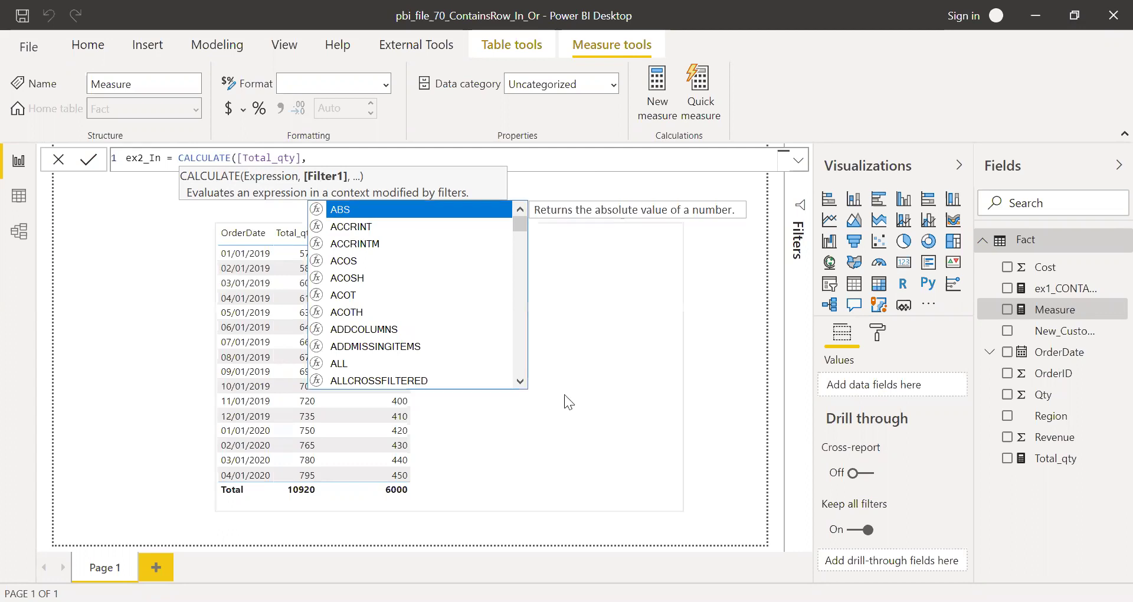
{"action": "type", "text": "region"}
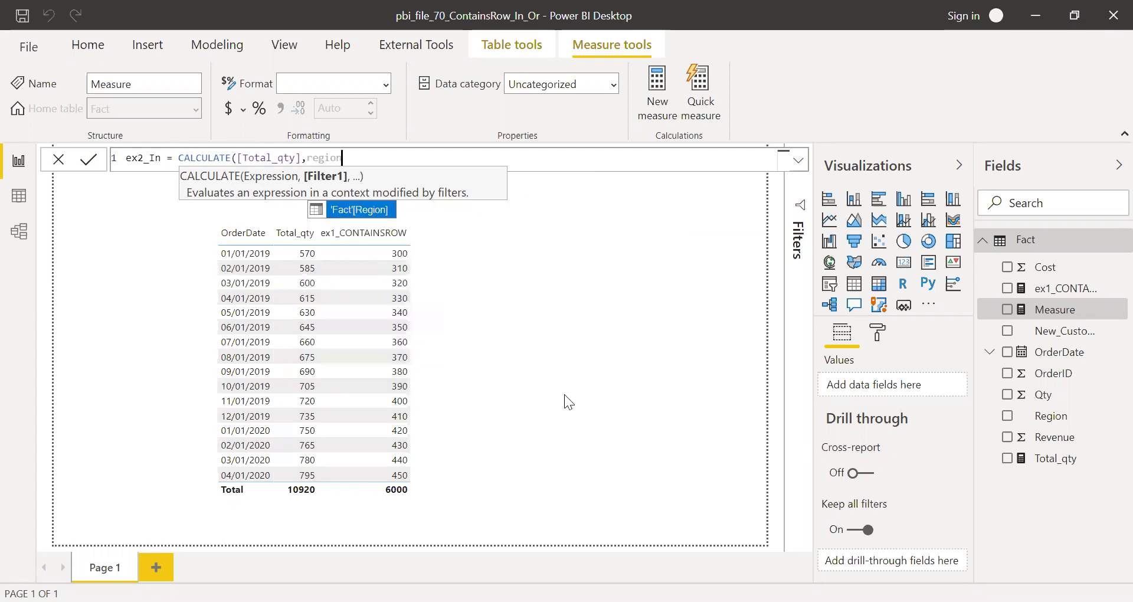
{"action": "key", "text": "Tab"}
{"action": "type", "text": "in"}
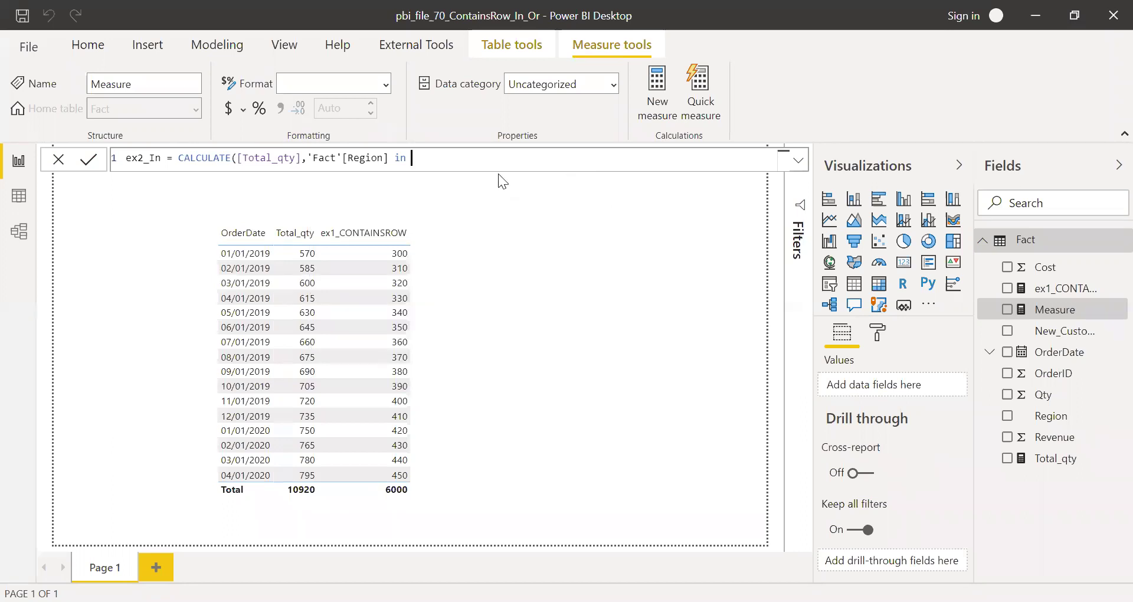
{"action": "type", "text": "{\"APJ\",\"EMEA"}
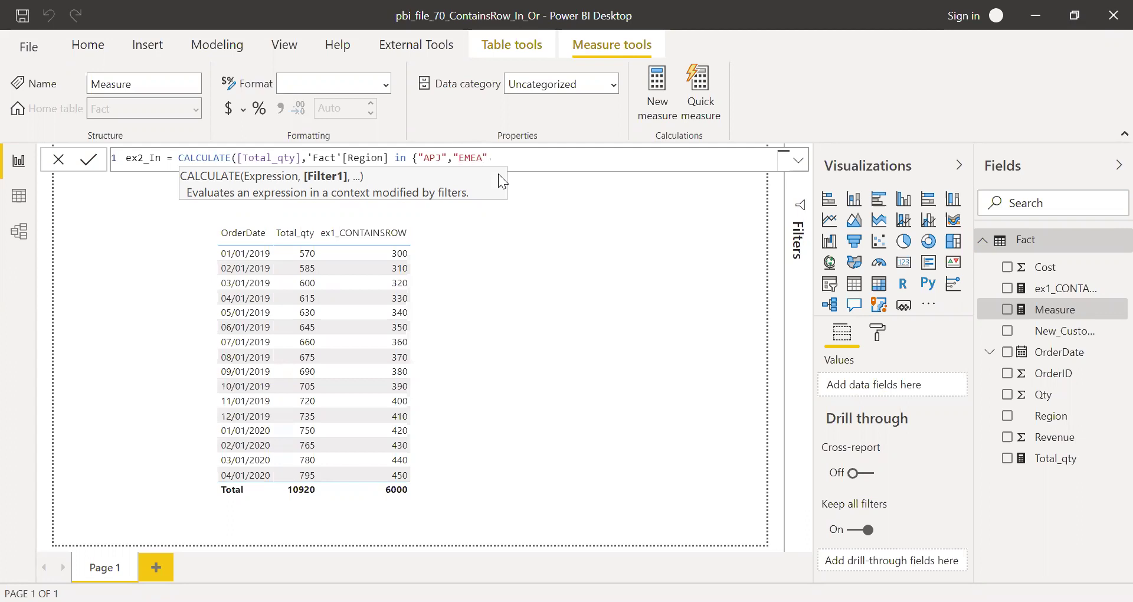
{"action": "type", "text": "\"})"}
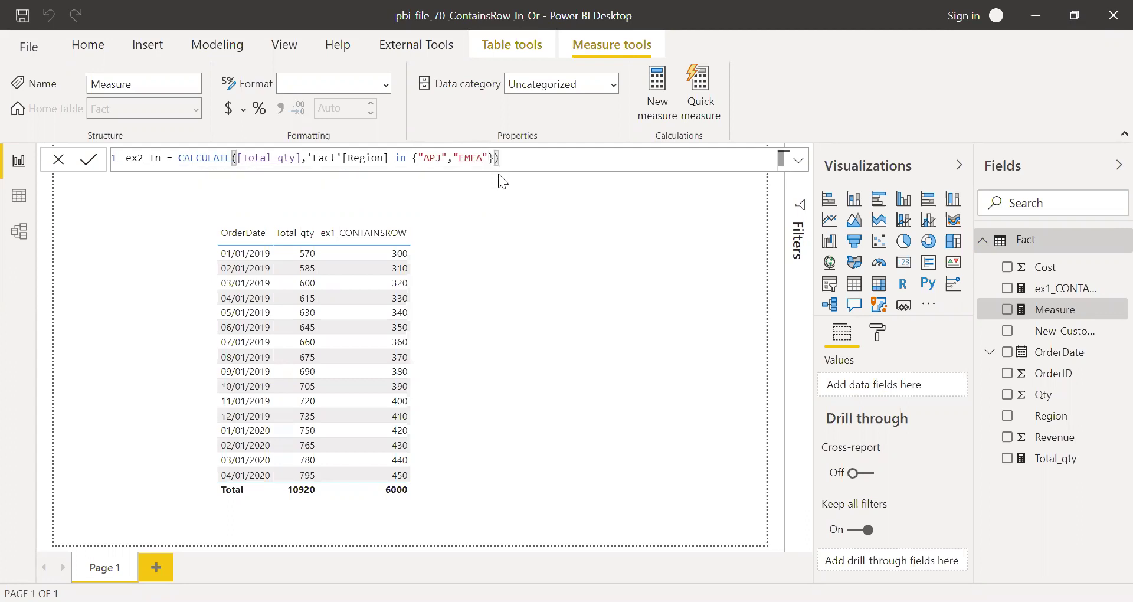
Commit ex2_In and add it to the table, matching ex1_CONTAINSROW with a 6000 total
{"action": "left_click", "coordinate": [461, 259]}
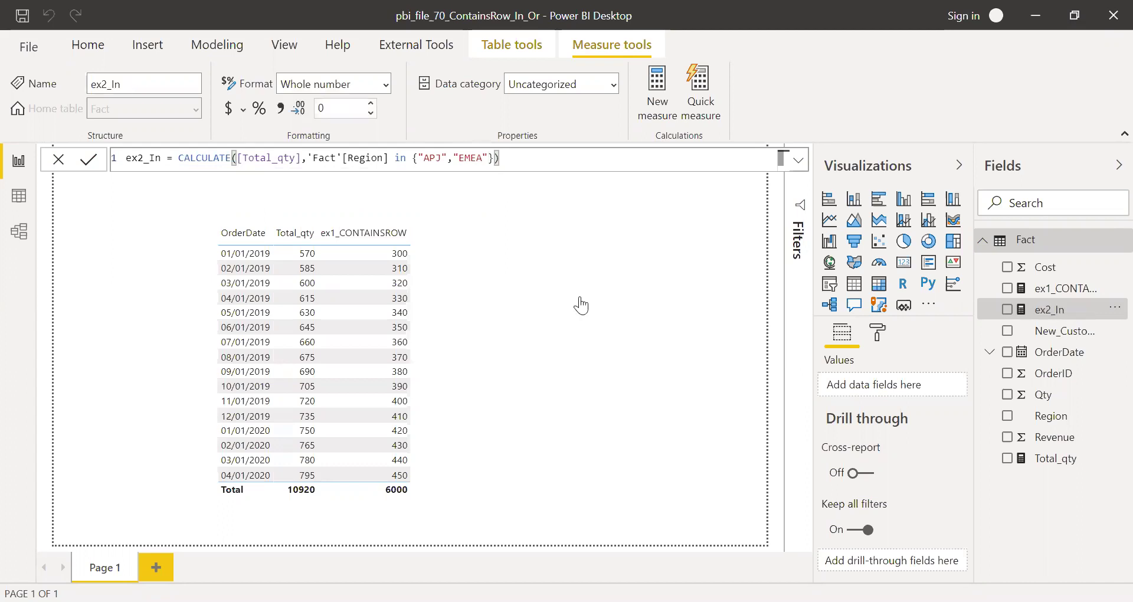
{"action": "left_click_drag", "start_coordinate": [582, 305], "coordinate": [491, 295]}
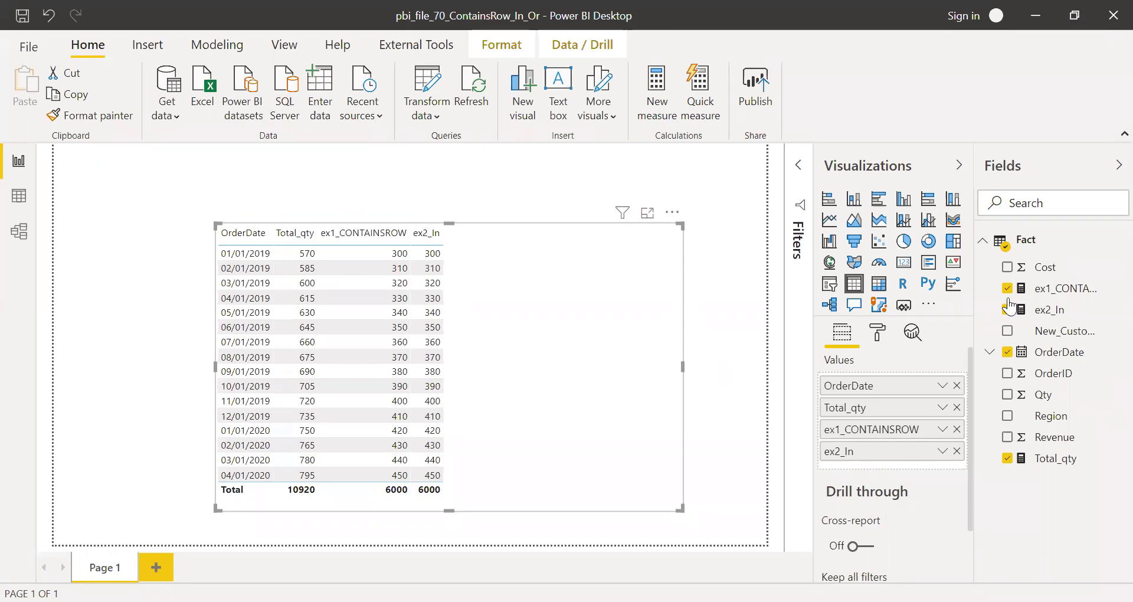
{"action": "left_click", "coordinate": [664, 98]}
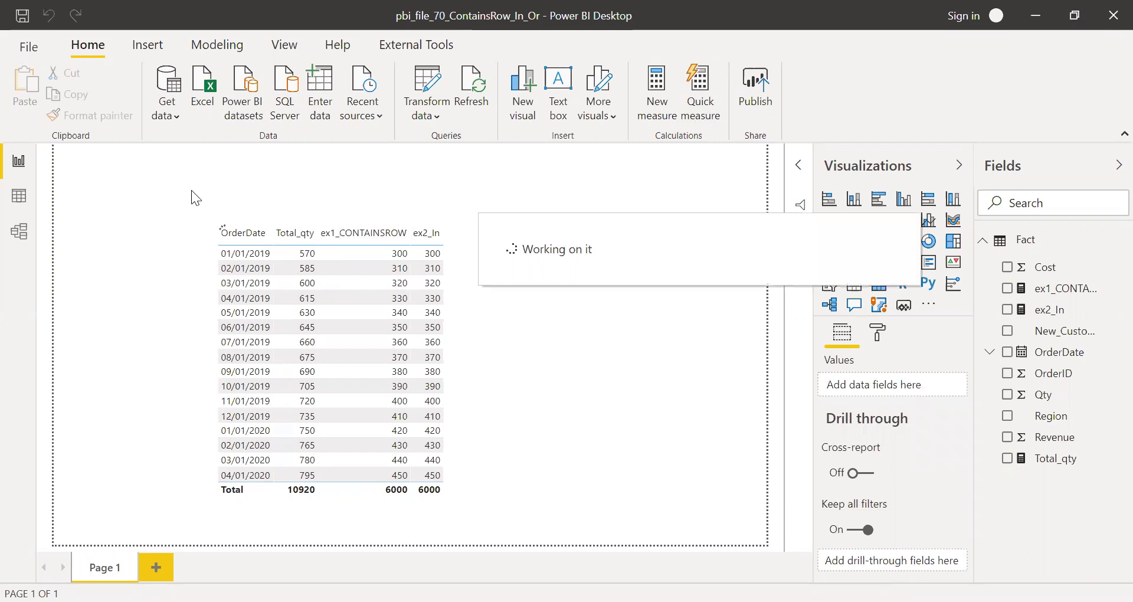
Begin the measure ex3_Or = CALCULATE([Total_qty],'Fact'[Region] = with autocomplete
{"action": "type", "text": "ex3"}
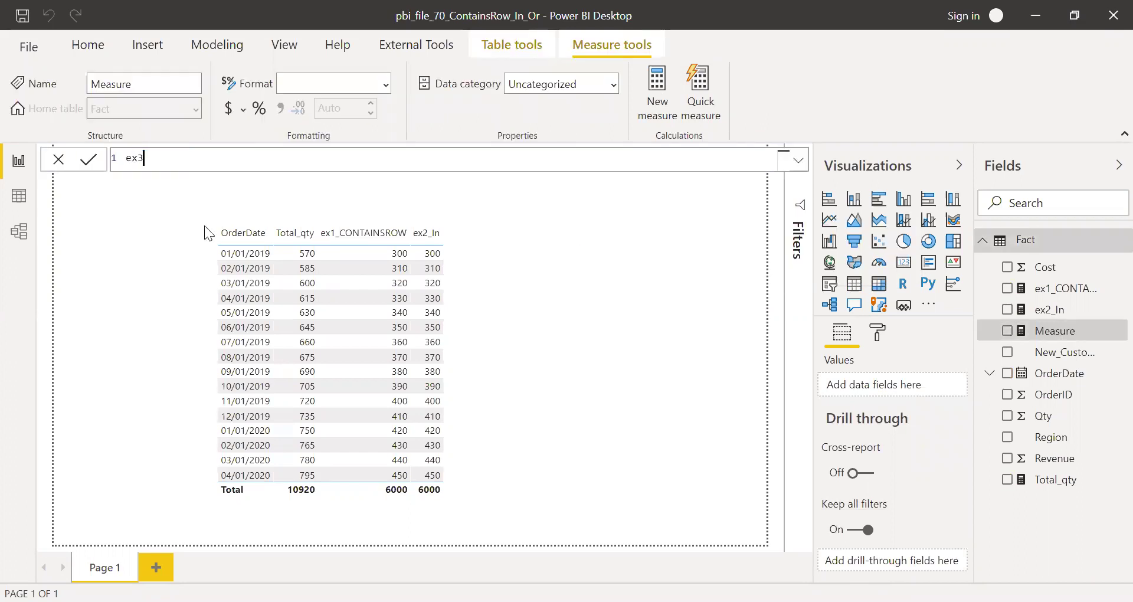
{"action": "type", "text": "_Or = cal"}
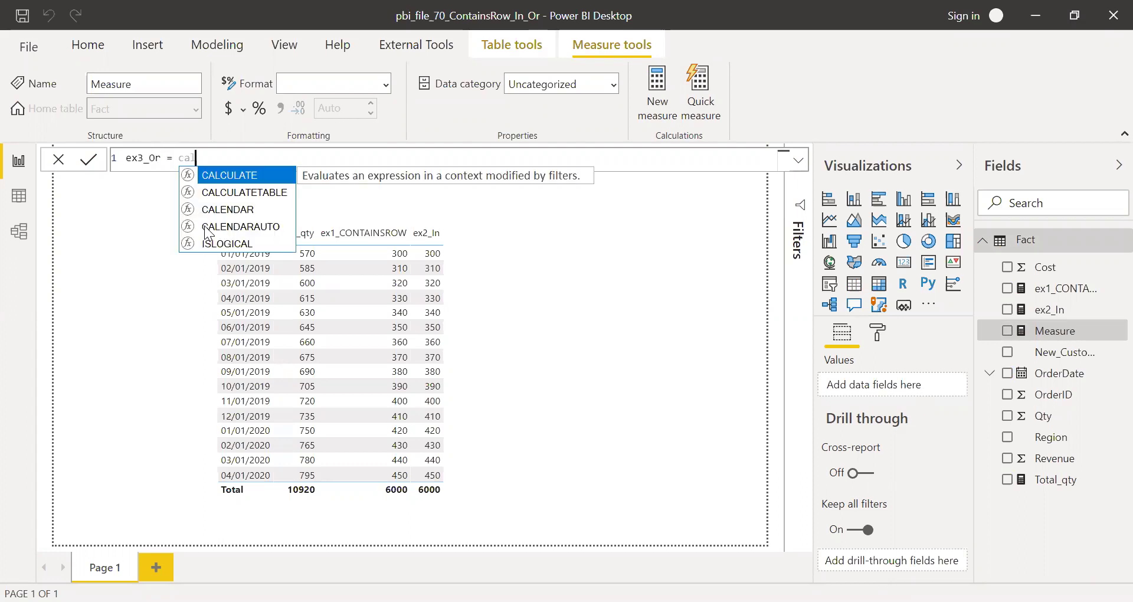
{"action": "key", "text": "Tab"}
{"action": "type", "text": "tot"}
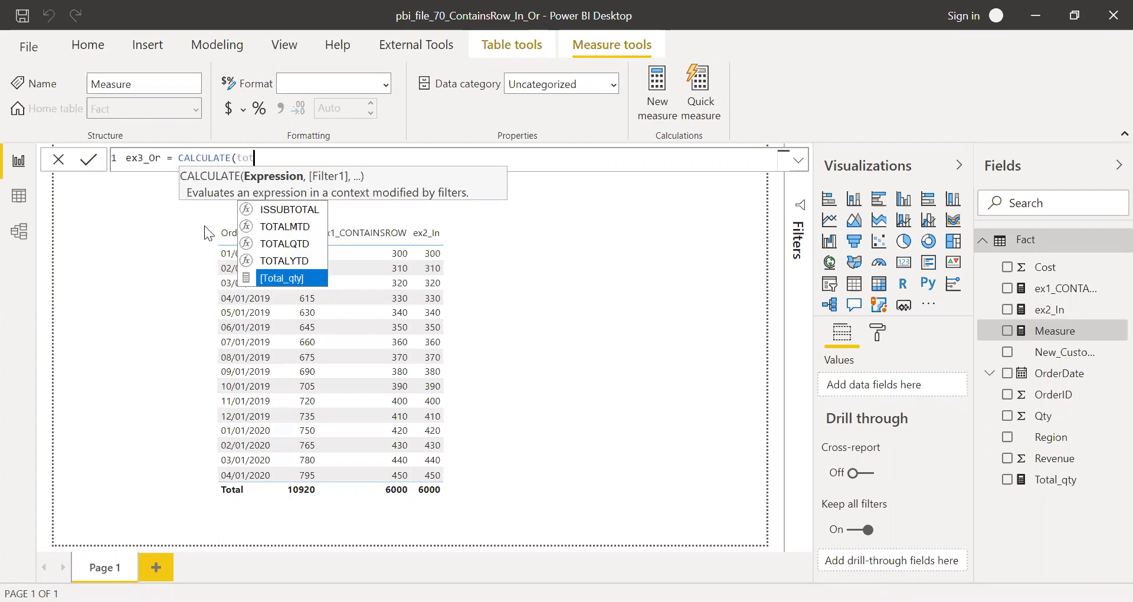
{"action": "key", "text": "Tab"}
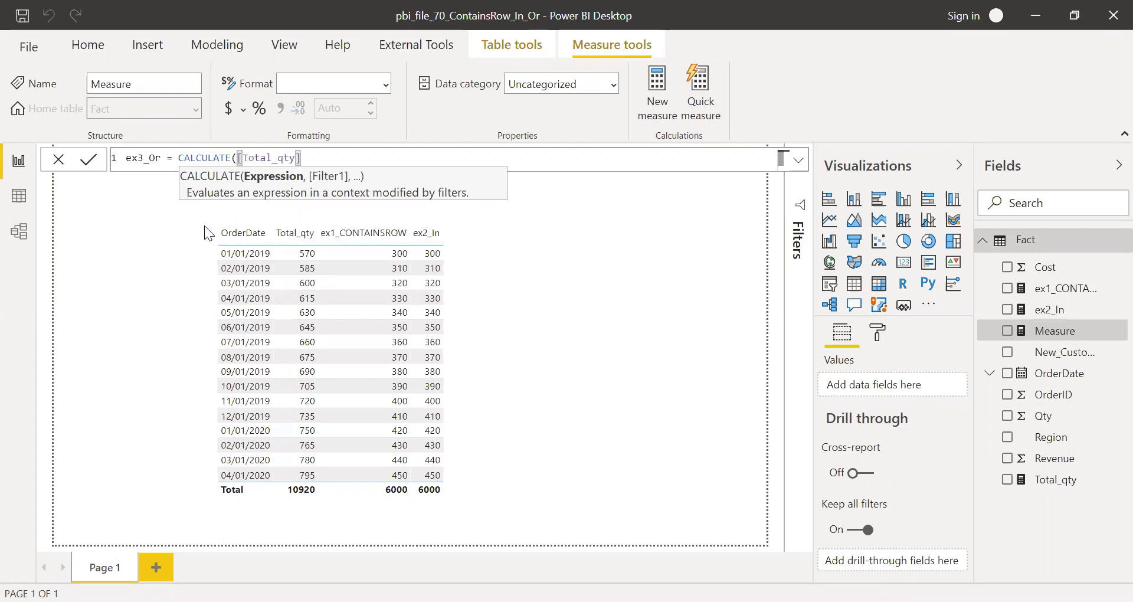
{"action": "type", "text": ","}
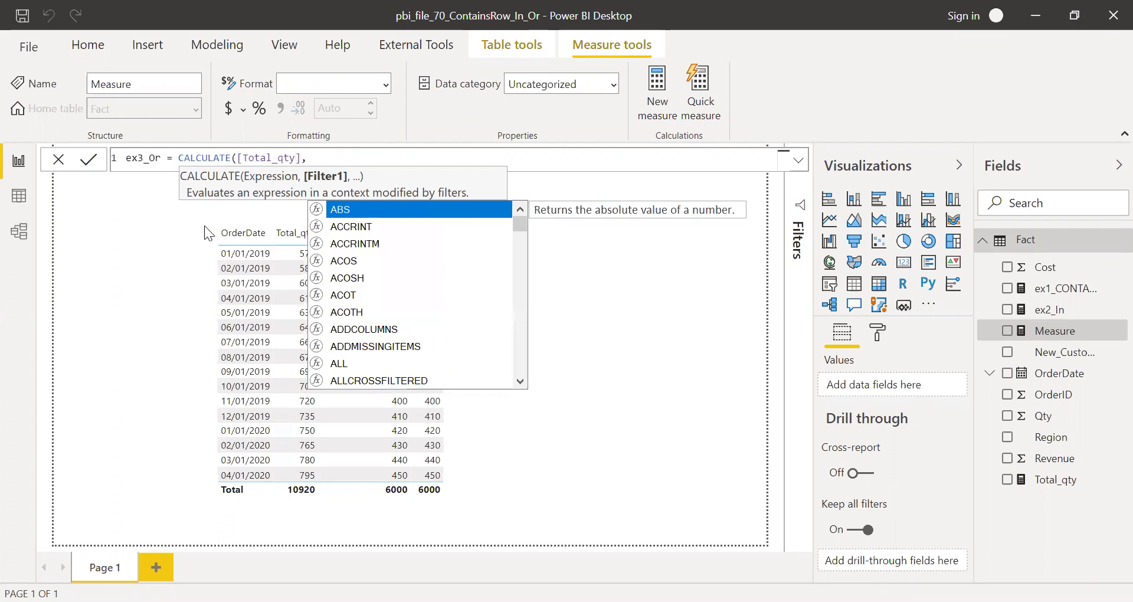
{"action": "type", "text": "reg"}
{"action": "key", "text": "Tab"}
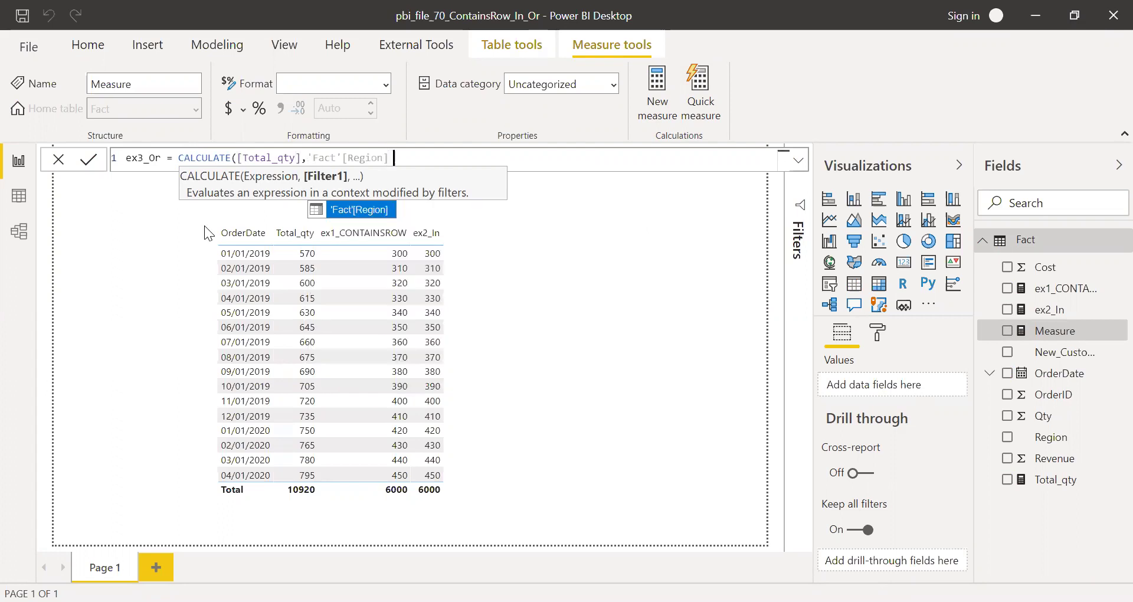
{"action": "type", "text": "="}
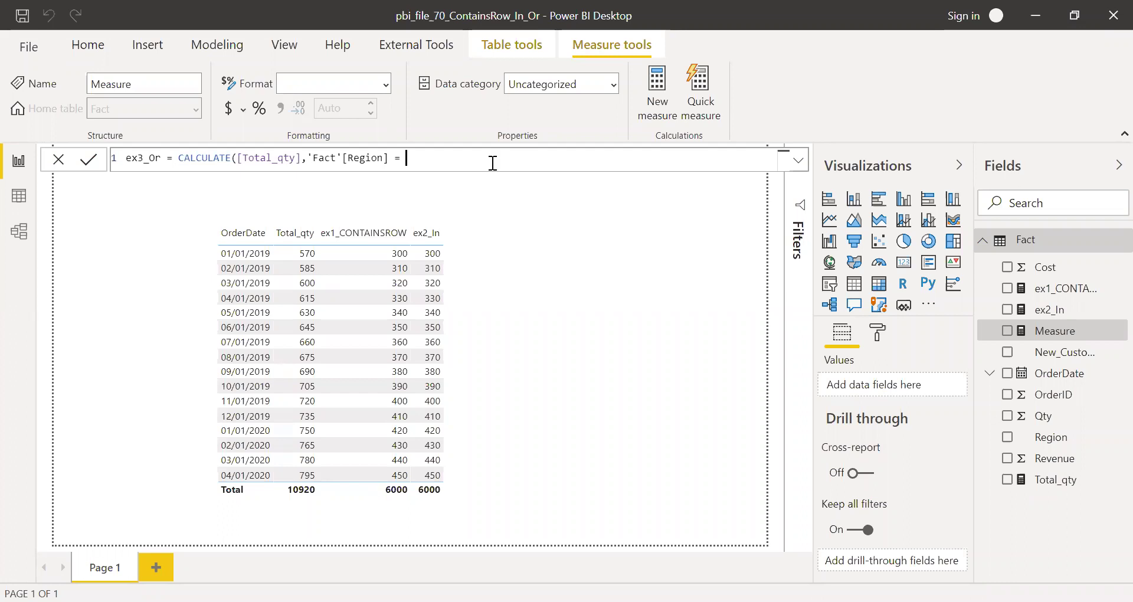
Finish the filter as "APJ" || 'Fact'[Region] = "EMEA" and close the formula
{"action": "type", "text": "\"APJ\""}
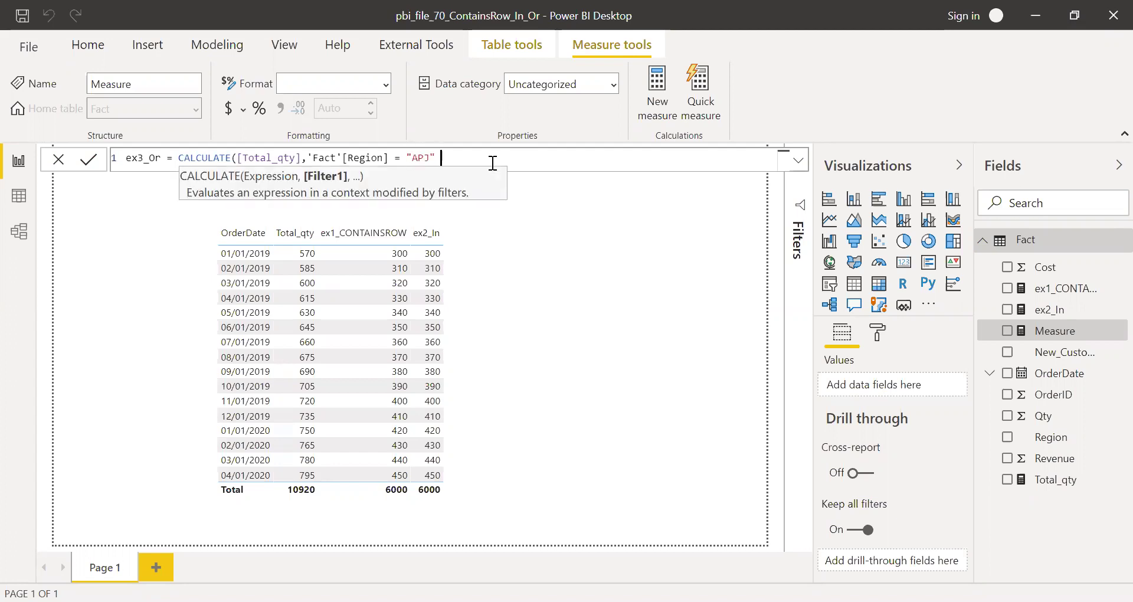
{"action": "type", "text": " or"}
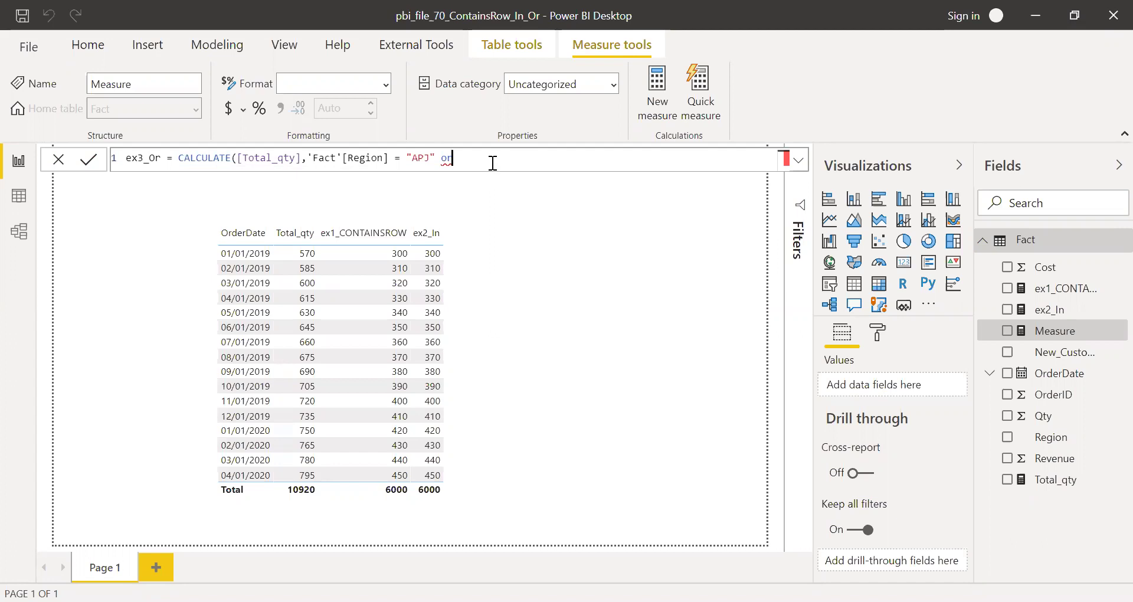
{"action": "key", "text": "BackSpace"}
{"action": "key", "text": "BackSpace"}
{"action": "type", "text": "||"}
{"action": "type", "text": "fatc"}
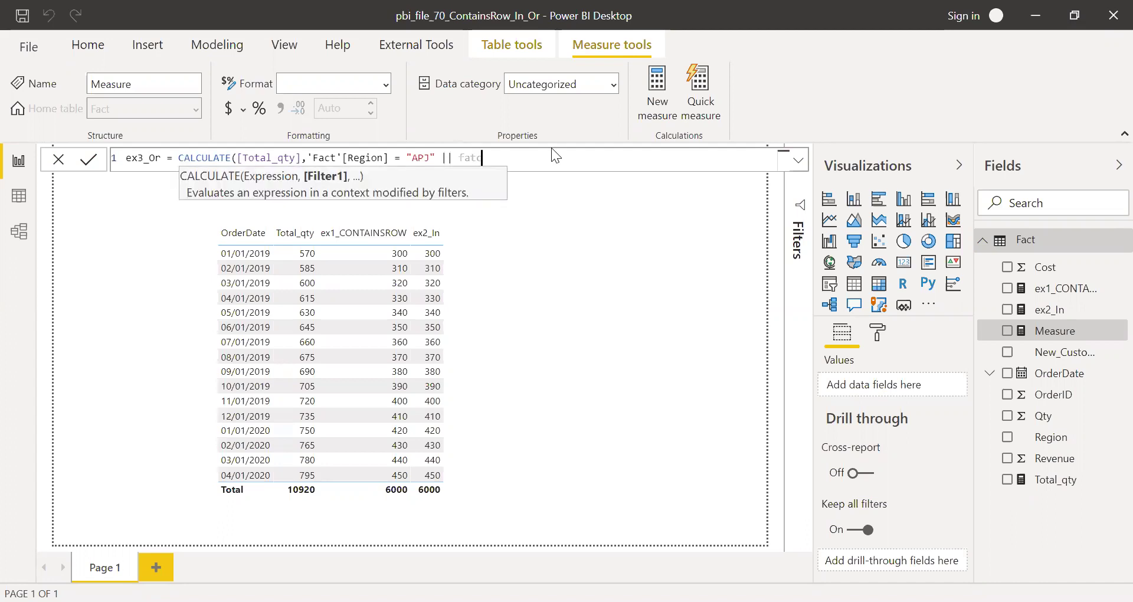
{"action": "key", "text": "BackSpace"}
{"action": "key", "text": "BackSpace"}
{"action": "key", "text": "Down"}
{"action": "key", "text": "Down"}
{"action": "key", "text": "Down"}
{"action": "key", "text": "Down"}
{"action": "key", "text": "Down"}
{"action": "key", "text": "Down"}
{"action": "key", "text": "Down"}
{"action": "key", "text": "Down"}
{"action": "key", "text": "Down"}
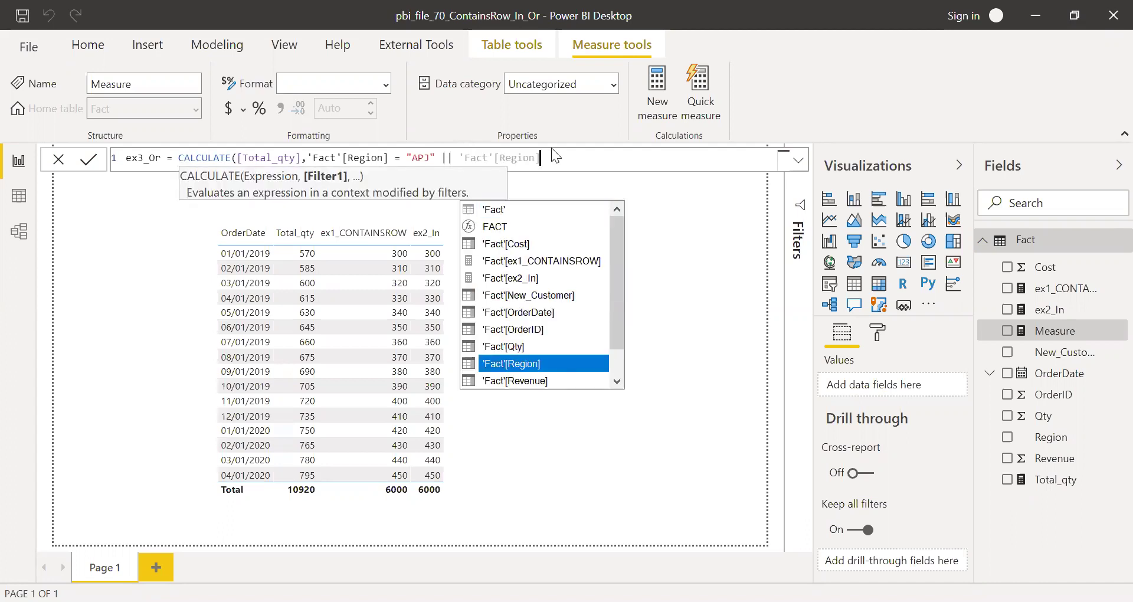
{"action": "key", "text": "Tab"}
{"action": "type", "text": "="}
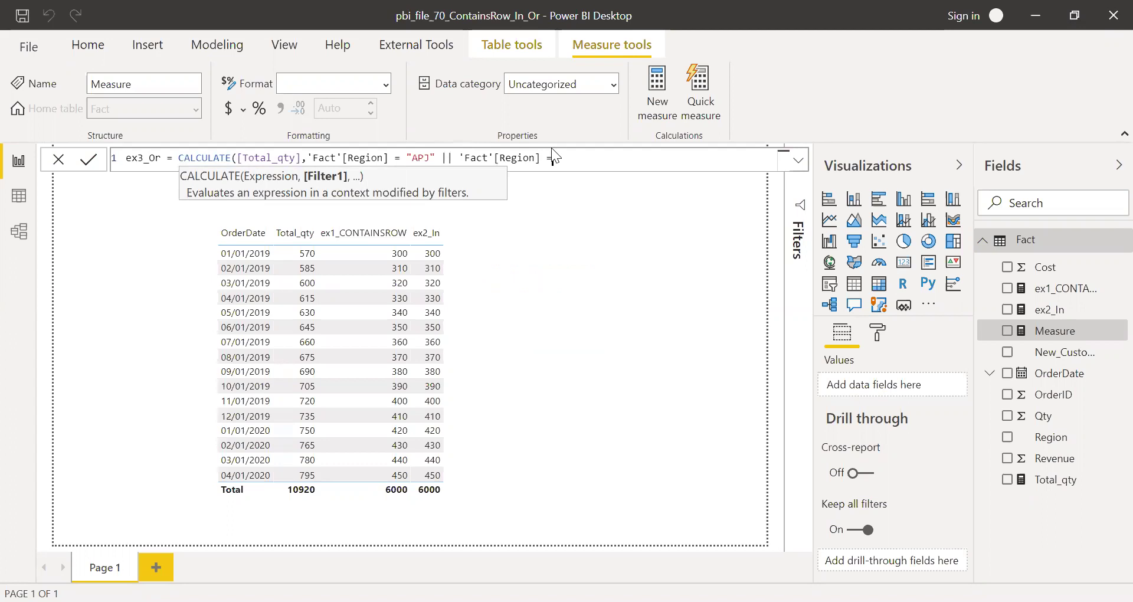
{"action": "type", "text": " \"EMEA\")"}
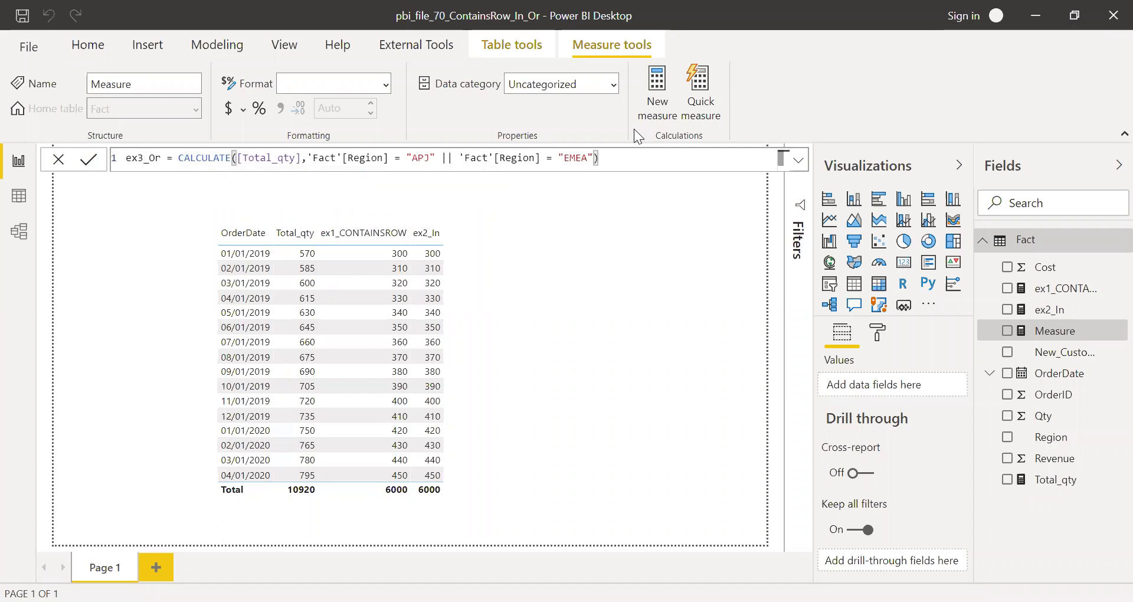
Commit ex3_Or and add it to the table, matching the other measures at 6000
{"action": "key", "text": "Return"}
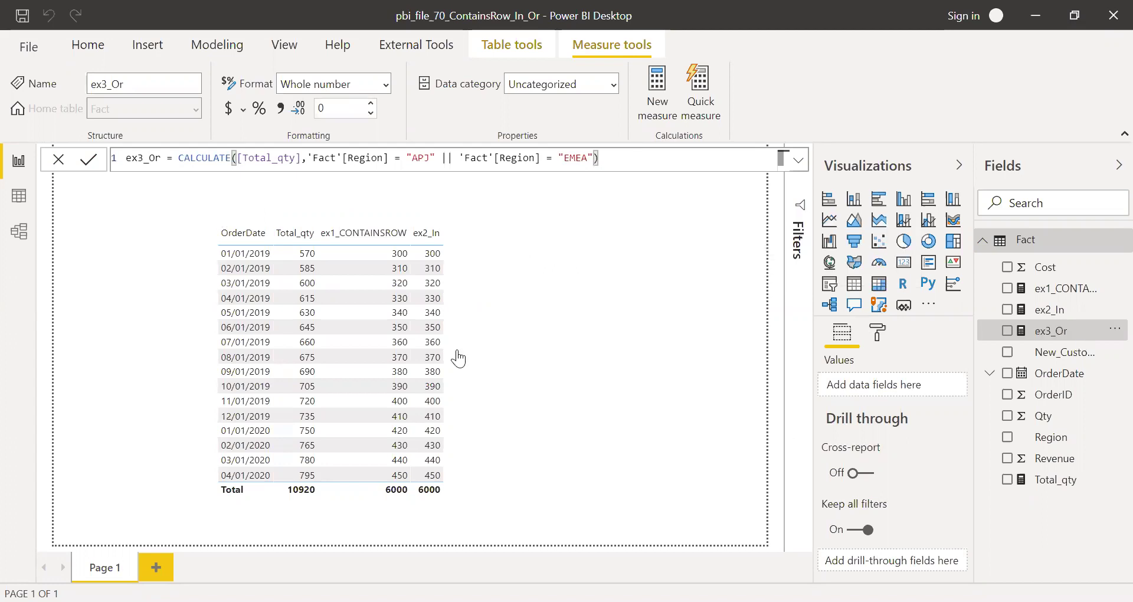
{"action": "left_click_drag", "start_coordinate": [458, 357], "coordinate": [478, 341]}
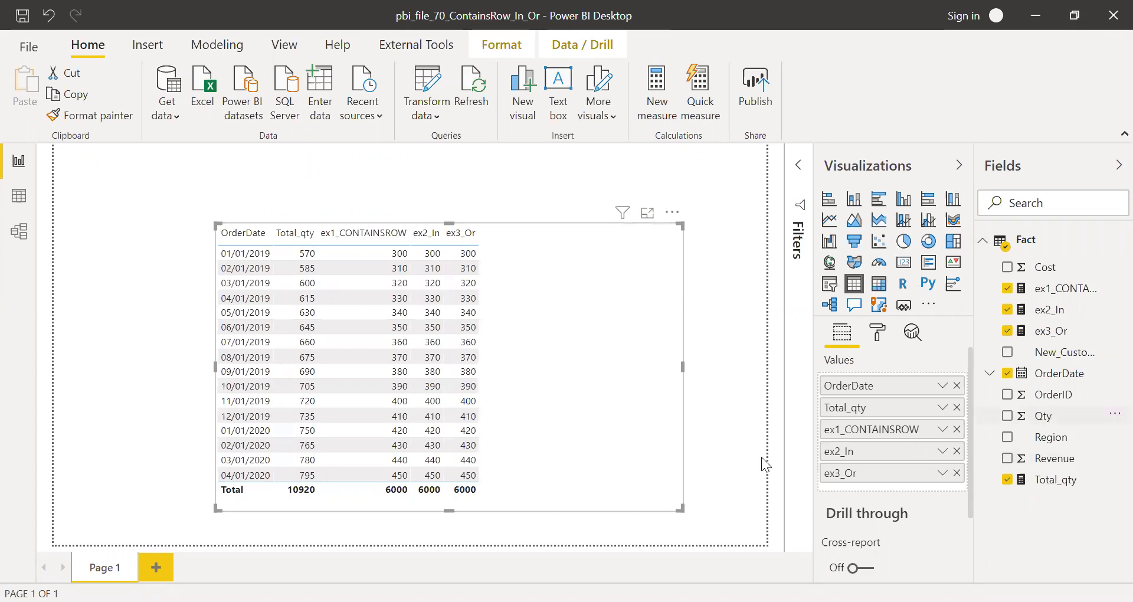
{"action": "left_click", "coordinate": [740, 448]}
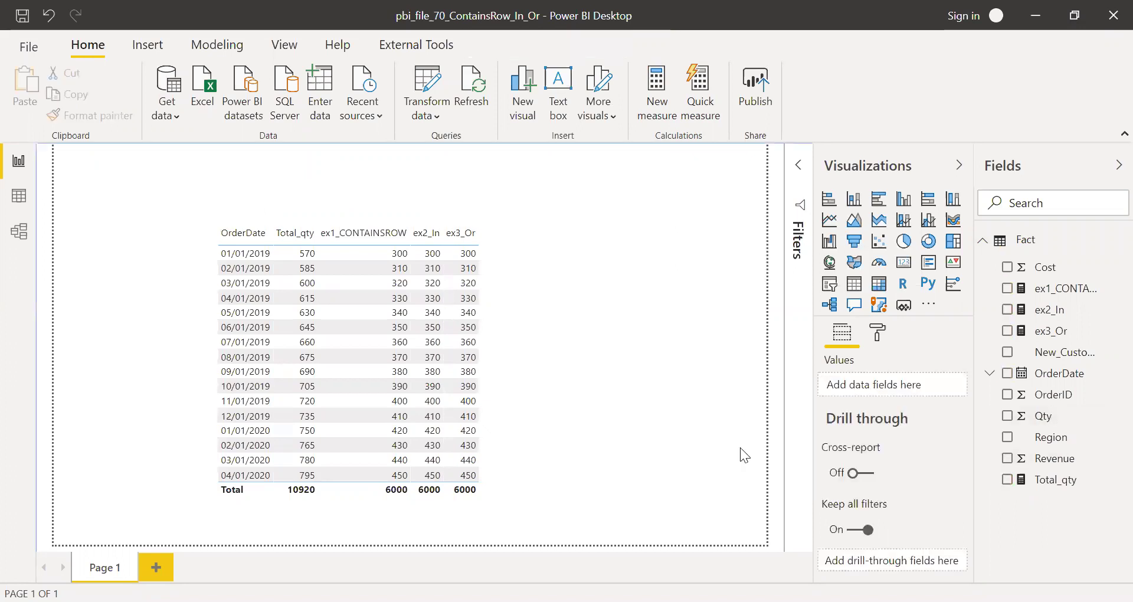